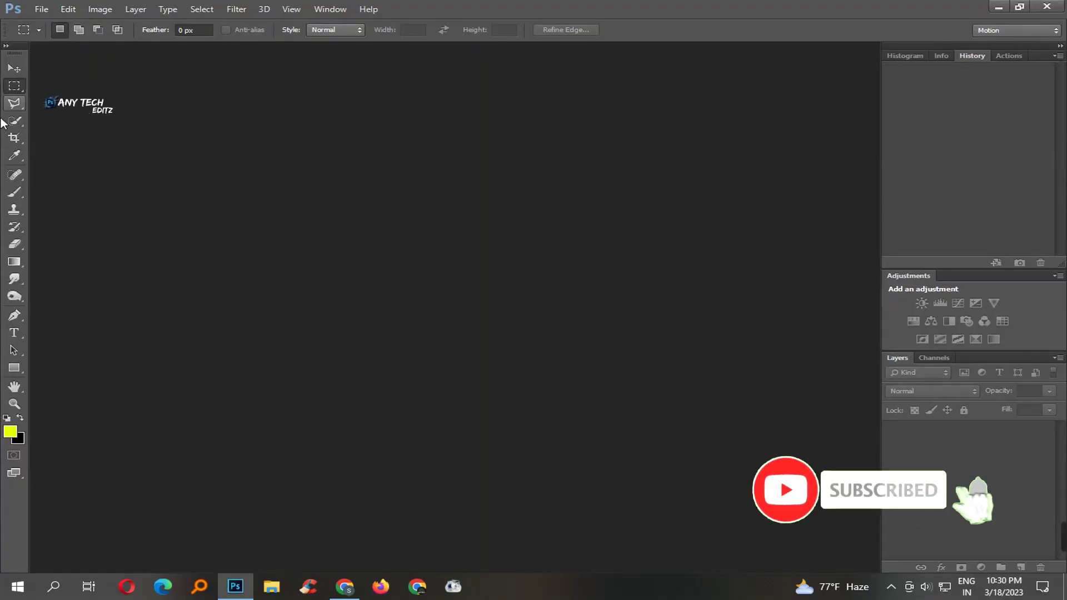
Step: Open the photo 01.jpg from the Documents folder
{"action": "left_click", "coordinate": [14, 68]}
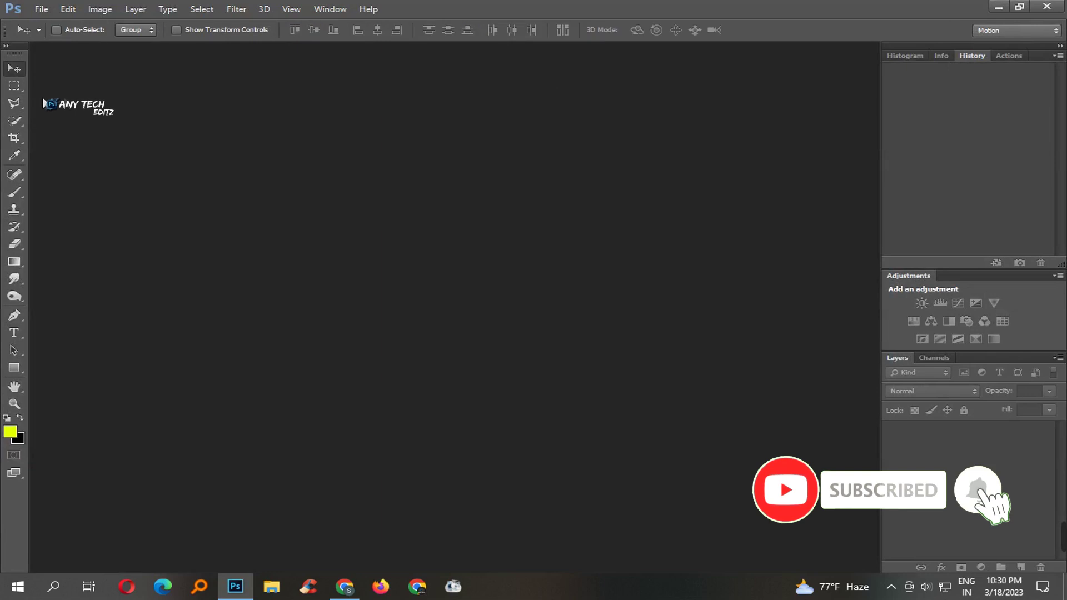
{"action": "left_click", "coordinate": [42, 9]}
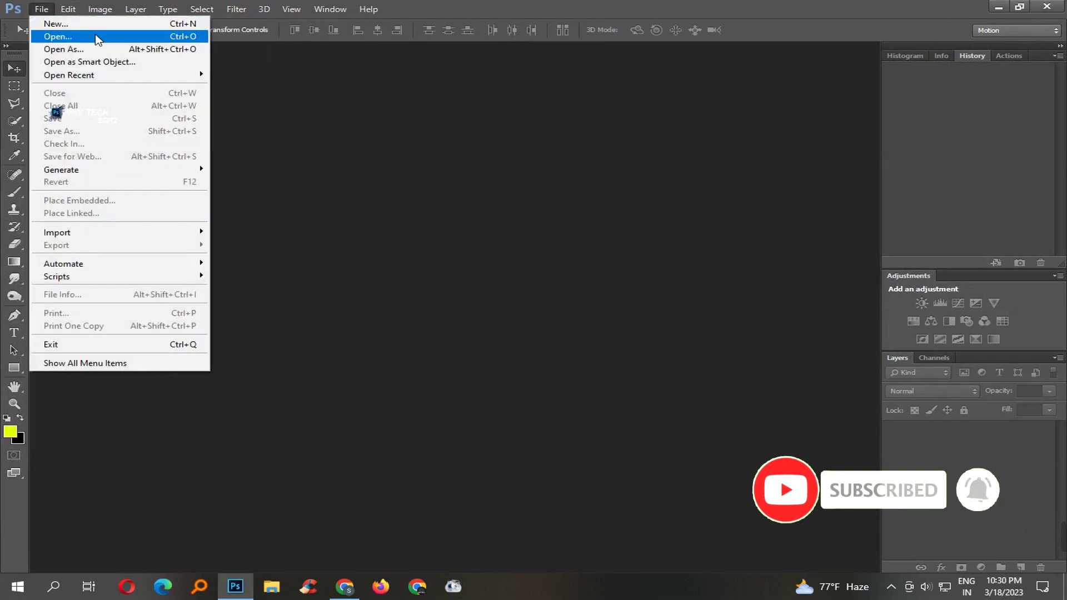
{"action": "left_click", "coordinate": [92, 36]}
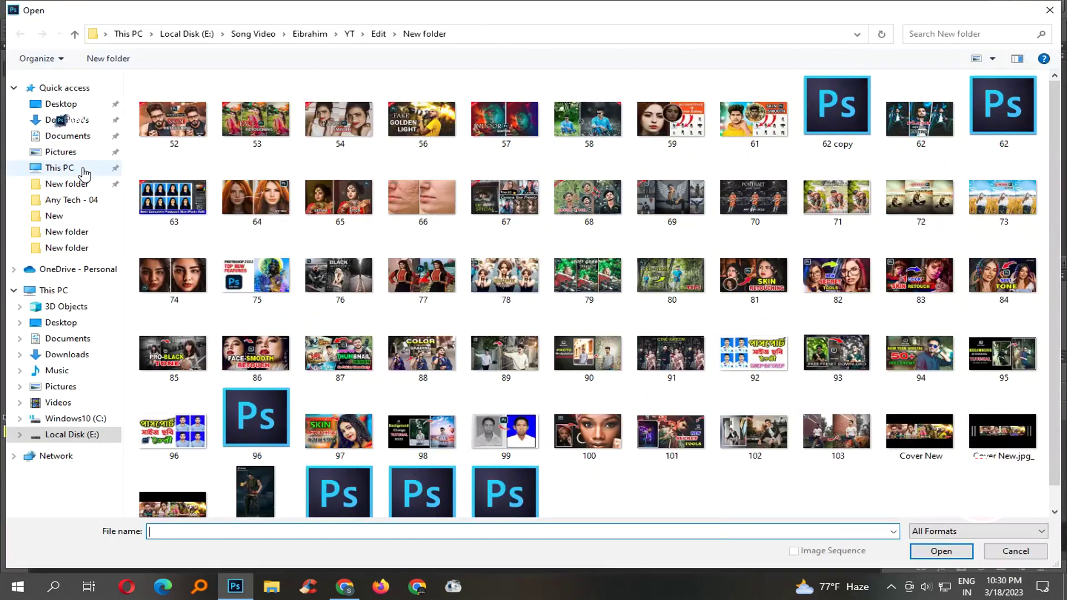
{"action": "left_click", "coordinate": [73, 120]}
{"action": "left_click", "coordinate": [82, 137]}
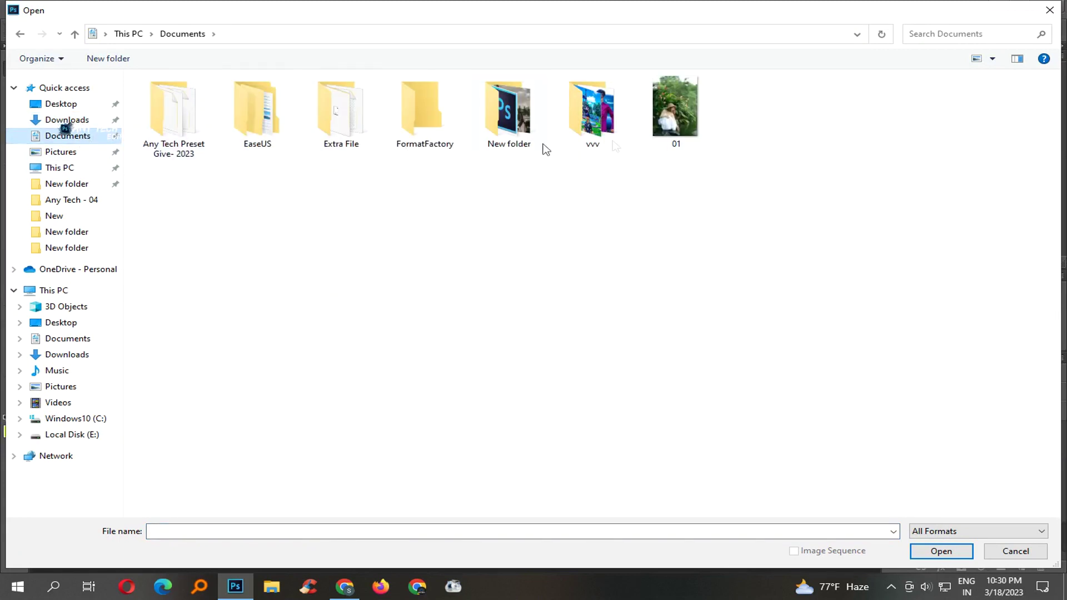
{"action": "double_click", "coordinate": [686, 97]}
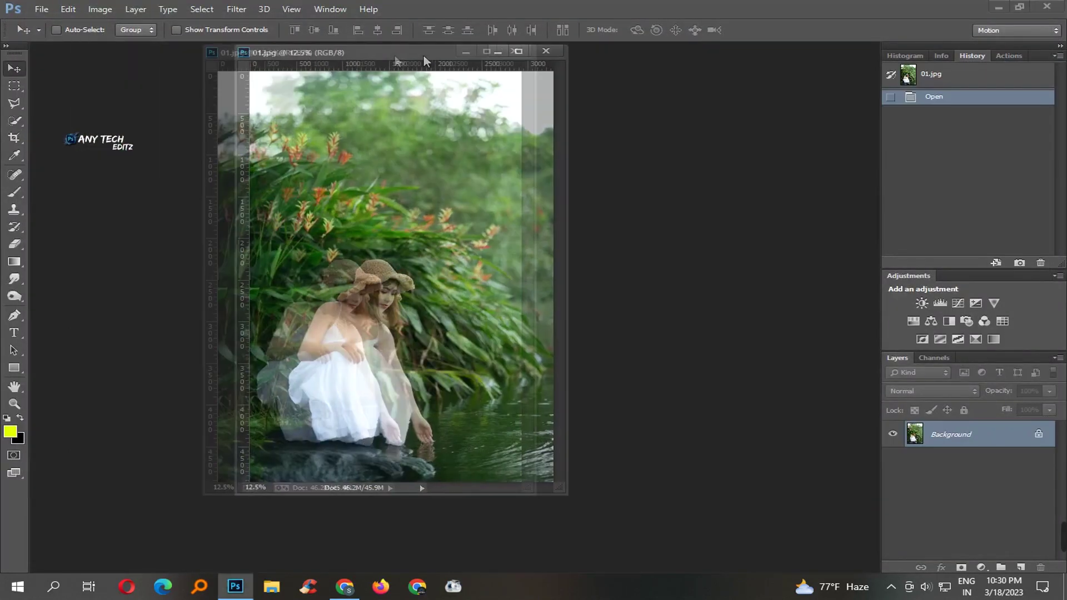
Step: Dock the photo window, zoom onto the woman's face, and duplicate the Background layer
{"action": "mouse_move", "coordinate": [212, 53]}
{"action": "left_mouse_down"}
{"action": "mouse_move", "coordinate": [521, 55]}
{"action": "mouse_move", "coordinate": [489, 50]}
{"action": "left_mouse_up"}
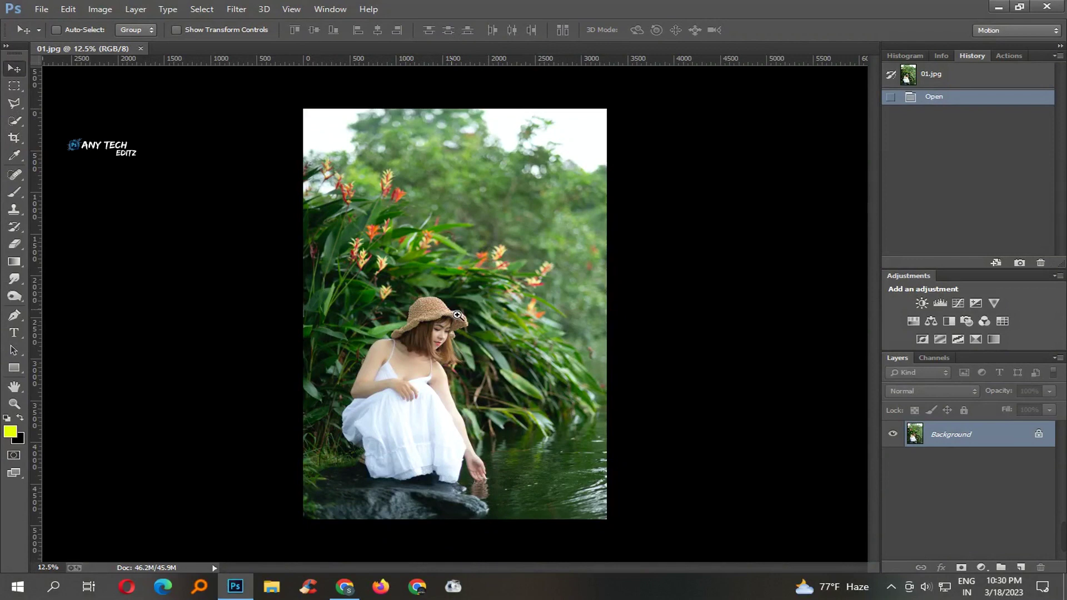
{"action": "left_click_drag", "start_coordinate": [457, 316], "coordinate": [479, 370]}
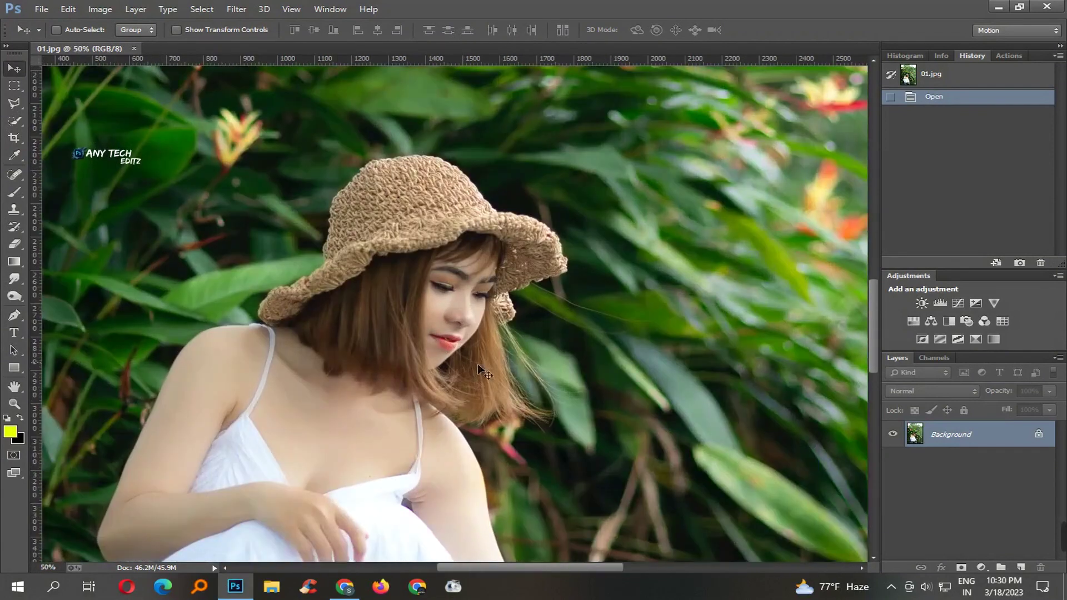
{"action": "left_click_drag", "start_coordinate": [974, 445], "coordinate": [1021, 567]}
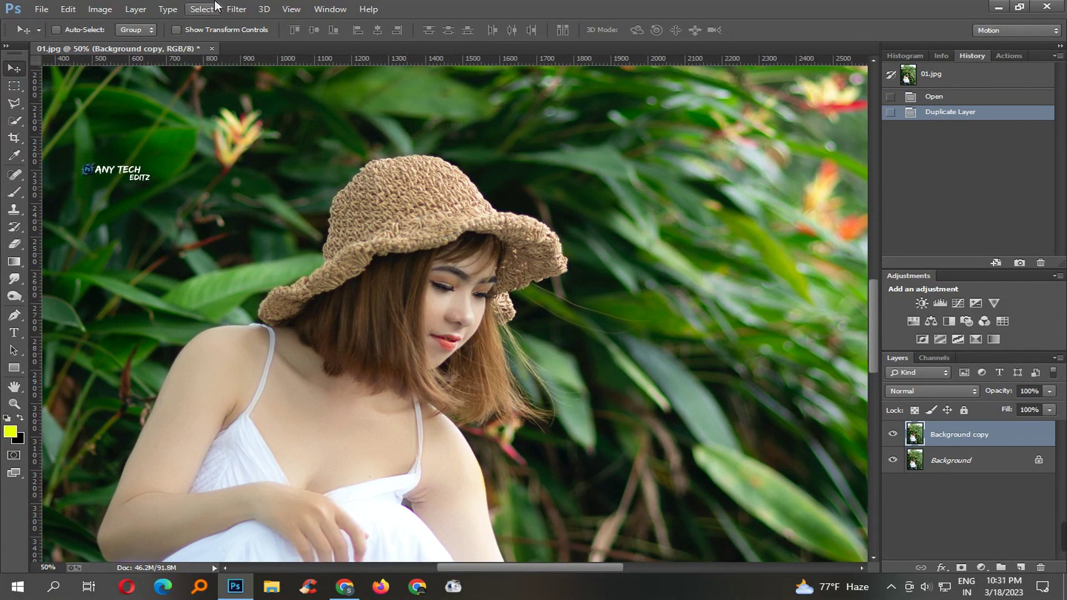
{"action": "left_click", "coordinate": [238, 9]}
Step: In the Camera Raw Filter, raise Exposure to +0.45
{"action": "left_click", "coordinate": [276, 88]}
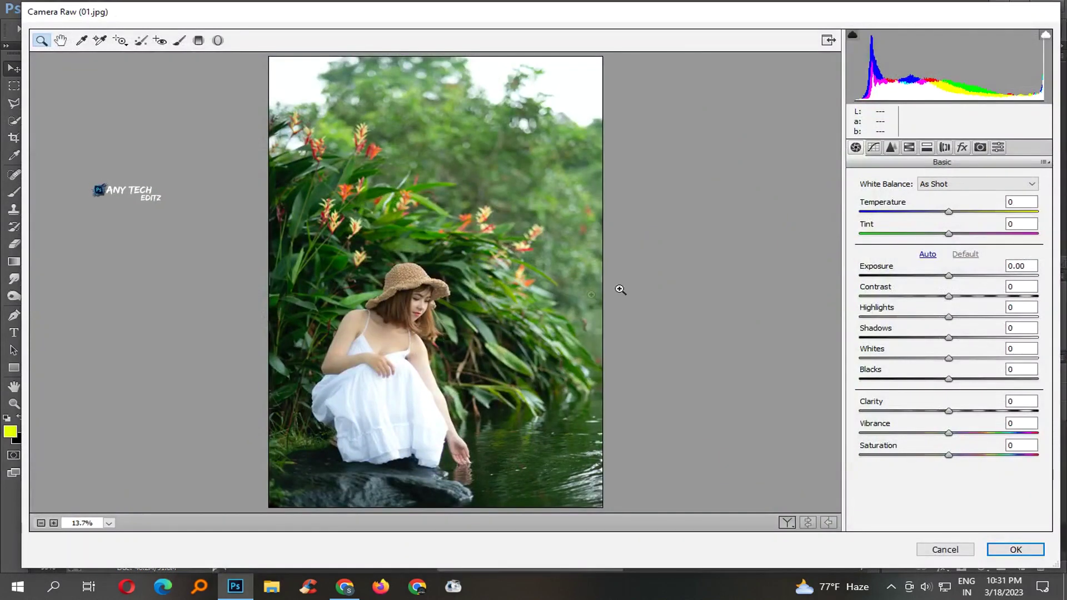
{"action": "left_click", "coordinate": [620, 289]}
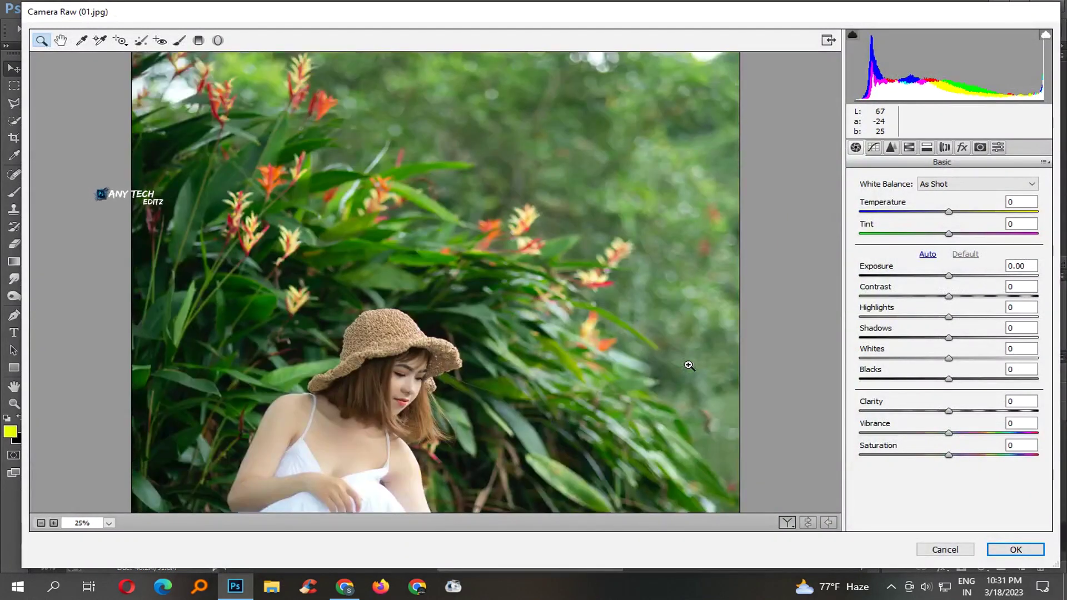
{"action": "left_click", "coordinate": [1023, 267]}
{"action": "key", "text": "Up"}
{"action": "key", "text": "Up"}
{"action": "key", "text": "Up"}
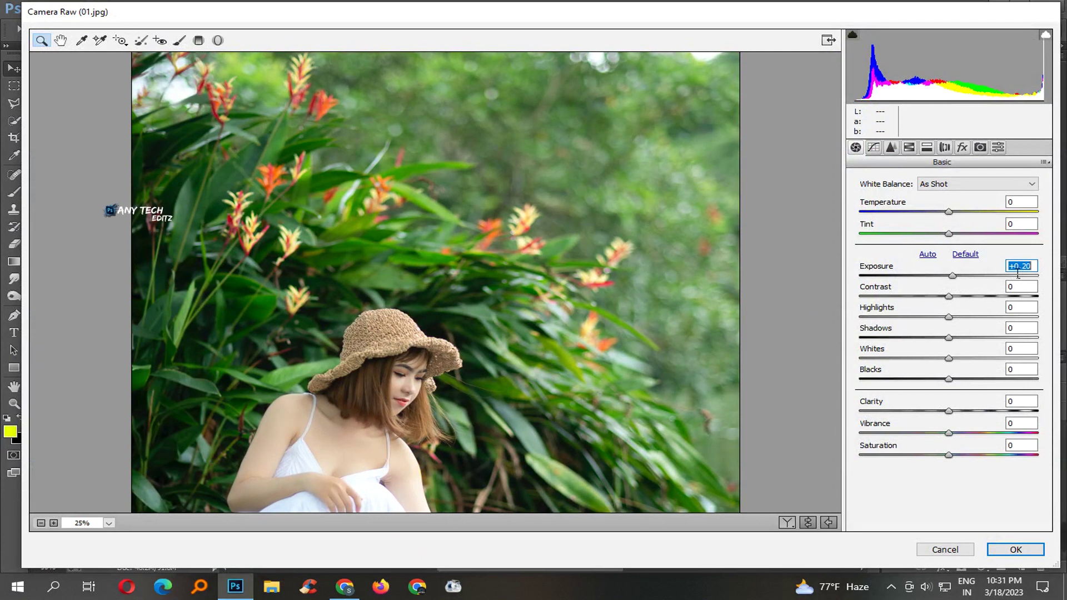
{"action": "key", "text": "Up"}
{"action": "key", "text": "Up"}
{"action": "key", "text": "Up"}
{"action": "key", "text": "Up"}
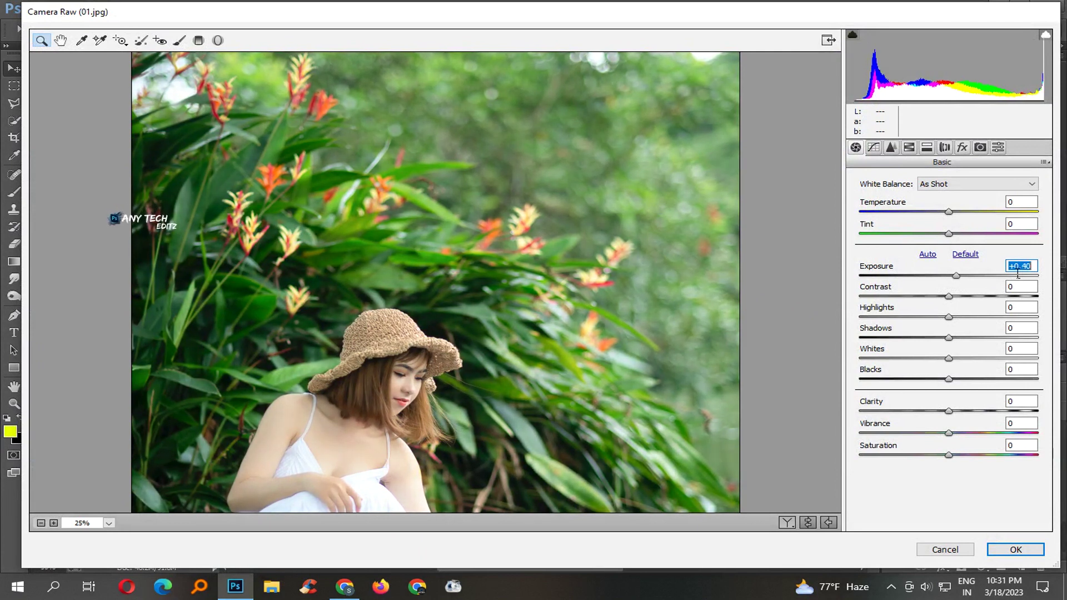
{"action": "key", "text": "Up"}
{"action": "left_click", "coordinate": [1023, 286]}
{"action": "key", "text": "Up"}
{"action": "key", "text": "Up"}
{"action": "key", "text": "Up"}
{"action": "key", "text": "ctrl+minus"}
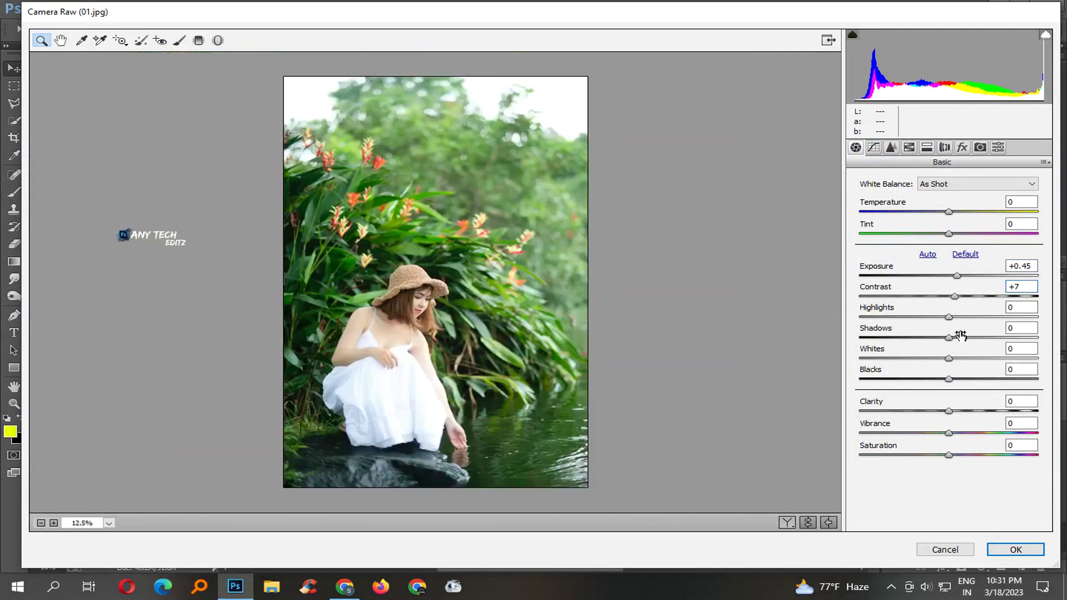
Step: Increase Contrast and Highlights, pull Whites to -91, and lift Blacks
{"action": "left_click_drag", "start_coordinate": [953, 296], "coordinate": [958, 297]}
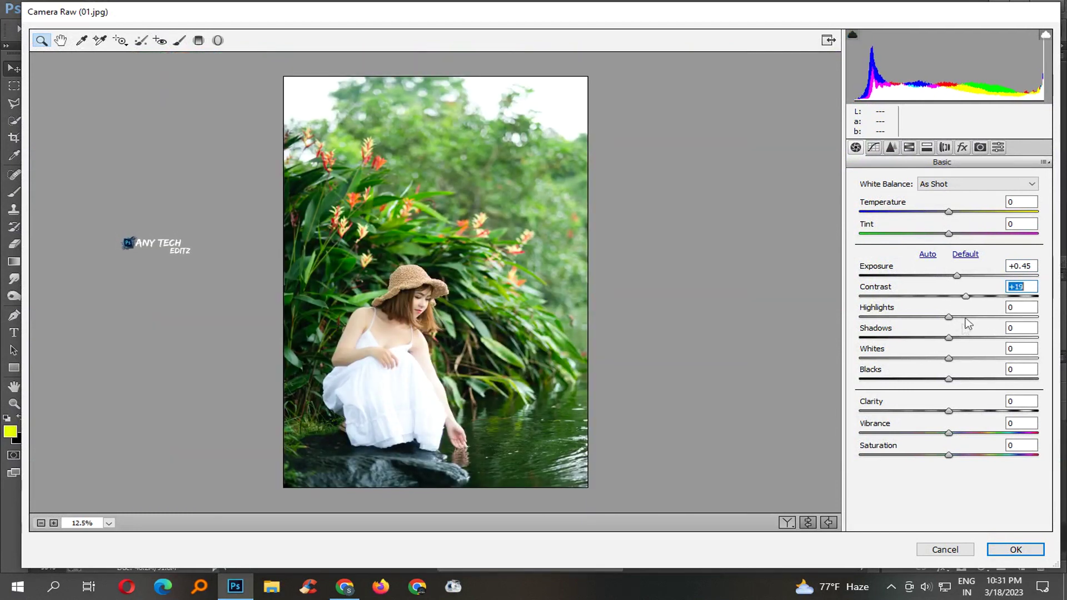
{"action": "mouse_move", "coordinate": [949, 317]}
{"action": "left_mouse_down"}
{"action": "mouse_move", "coordinate": [964, 317]}
{"action": "mouse_move", "coordinate": [972, 338]}
{"action": "mouse_move", "coordinate": [1003, 337]}
{"action": "left_mouse_up"}
{"action": "left_click_drag", "start_coordinate": [926, 358], "coordinate": [868, 358]}
{"action": "mouse_move", "coordinate": [949, 379]}
{"action": "left_mouse_down"}
{"action": "mouse_move", "coordinate": [974, 379]}
{"action": "mouse_move", "coordinate": [971, 433]}
{"action": "left_mouse_up"}
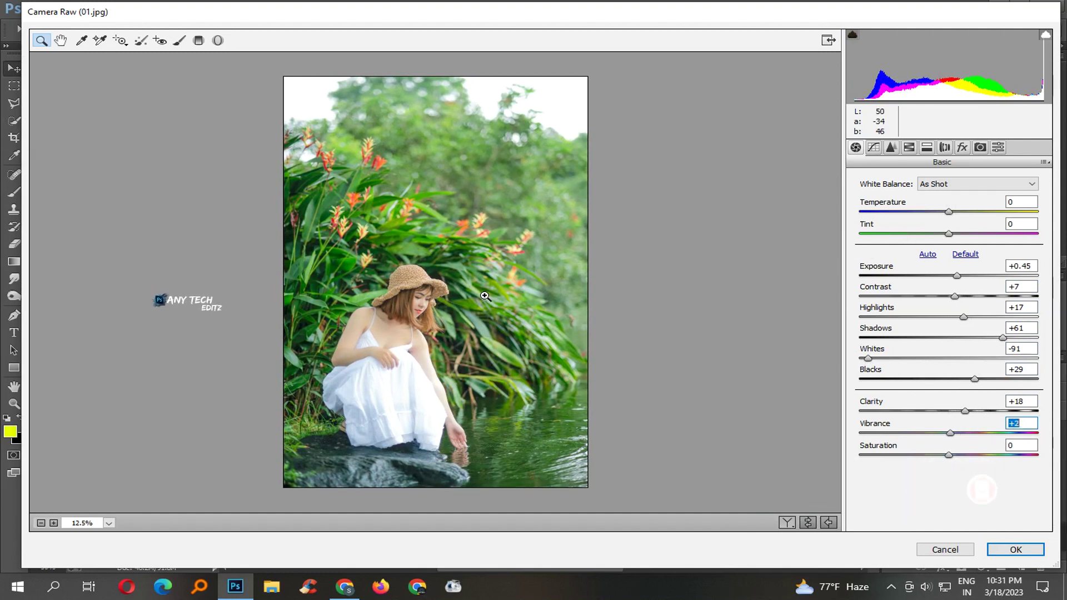
Step: Brighten warm-tone luminance and adjust red/orange saturation in HSL, then apply Camera Raw
{"action": "left_click", "coordinate": [439, 292]}
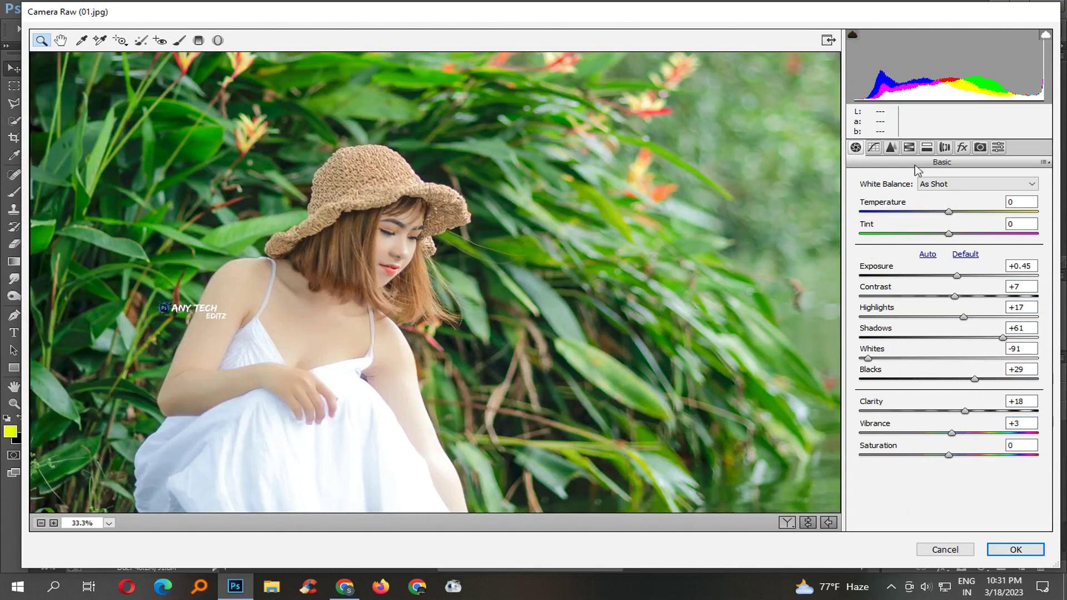
{"action": "left_click", "coordinate": [910, 148]}
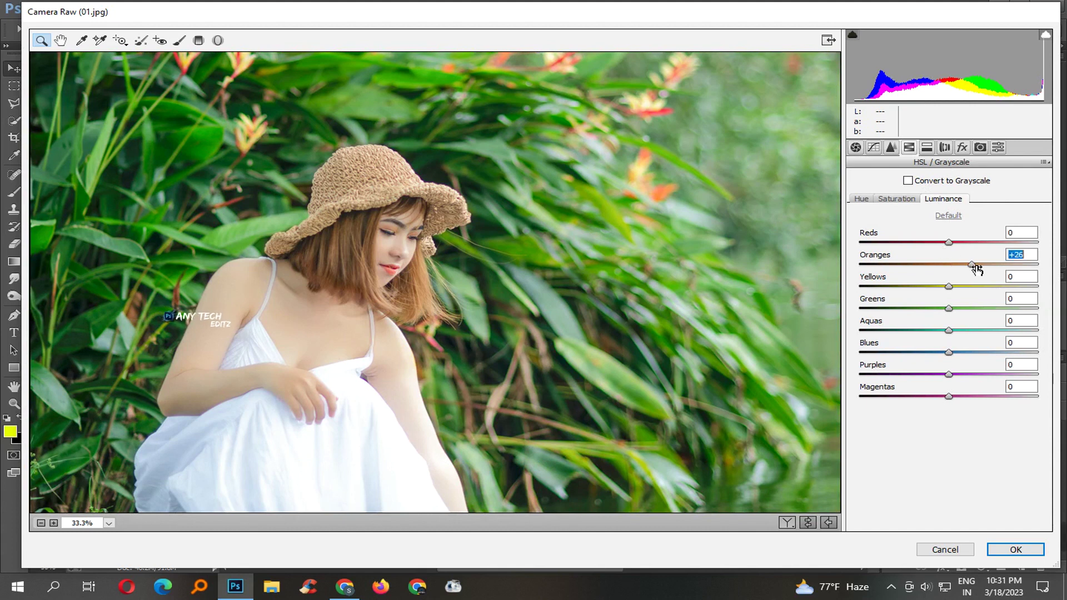
{"action": "left_click_drag", "start_coordinate": [949, 243], "coordinate": [957, 243]}
{"action": "left_click", "coordinate": [903, 200]}
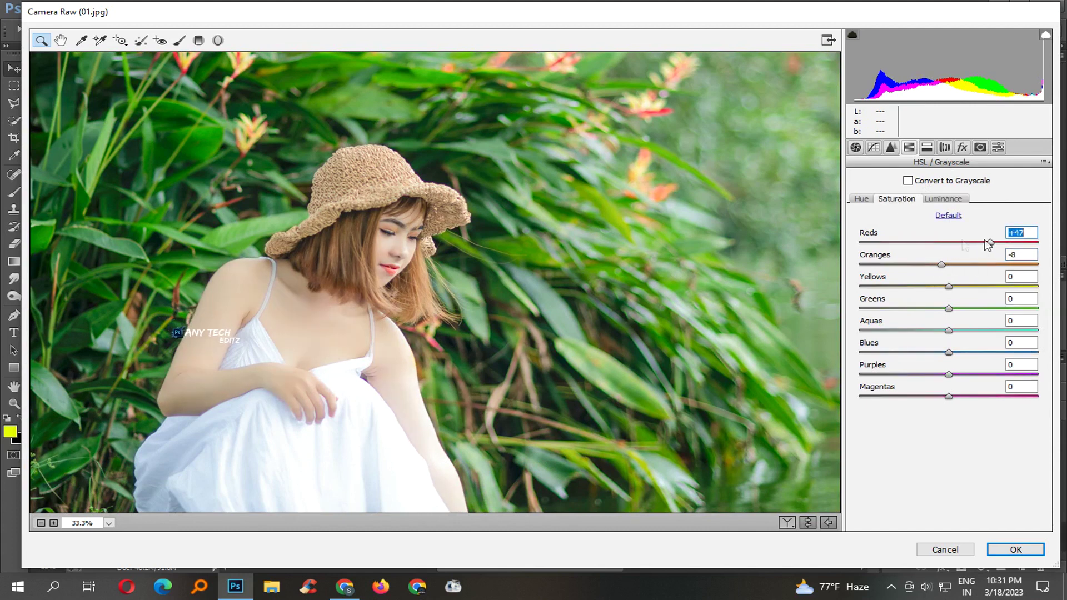
{"action": "key", "text": "Return"}
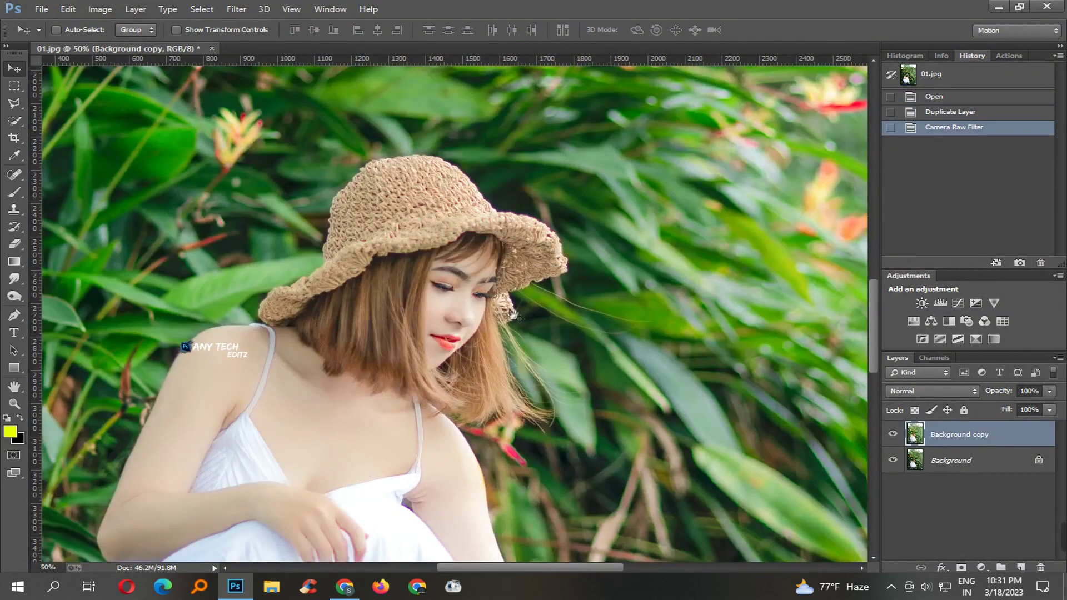
Step: Save the graded image as 01.psd in Photoshop PSD format
{"action": "left_click_drag", "start_coordinate": [646, 295], "coordinate": [438, 364]}
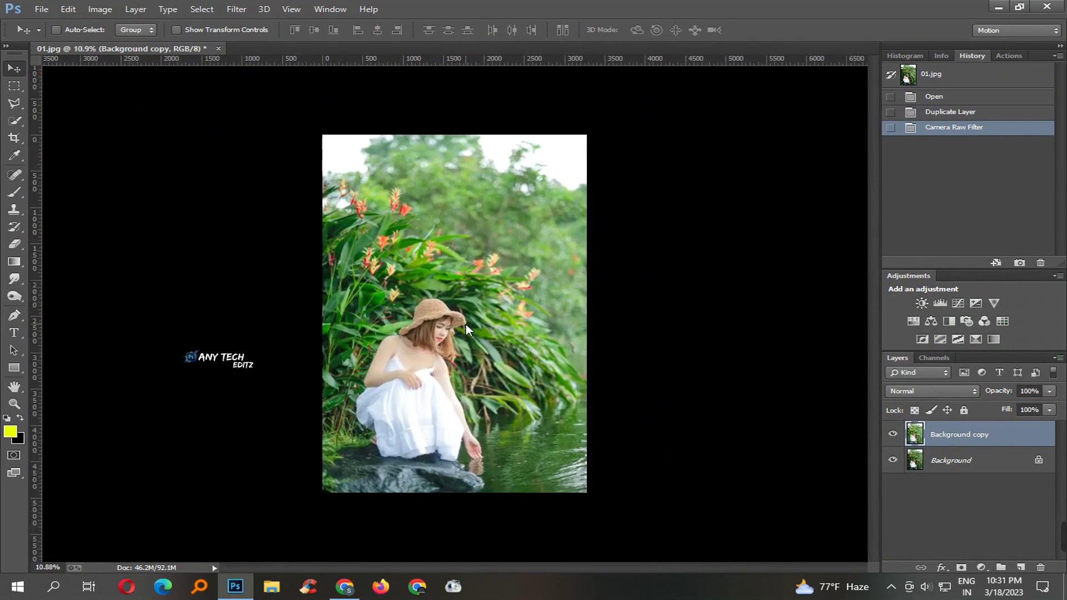
{"action": "key", "text": "ctrl+shift+s"}
{"action": "left_click", "coordinate": [944, 550]}
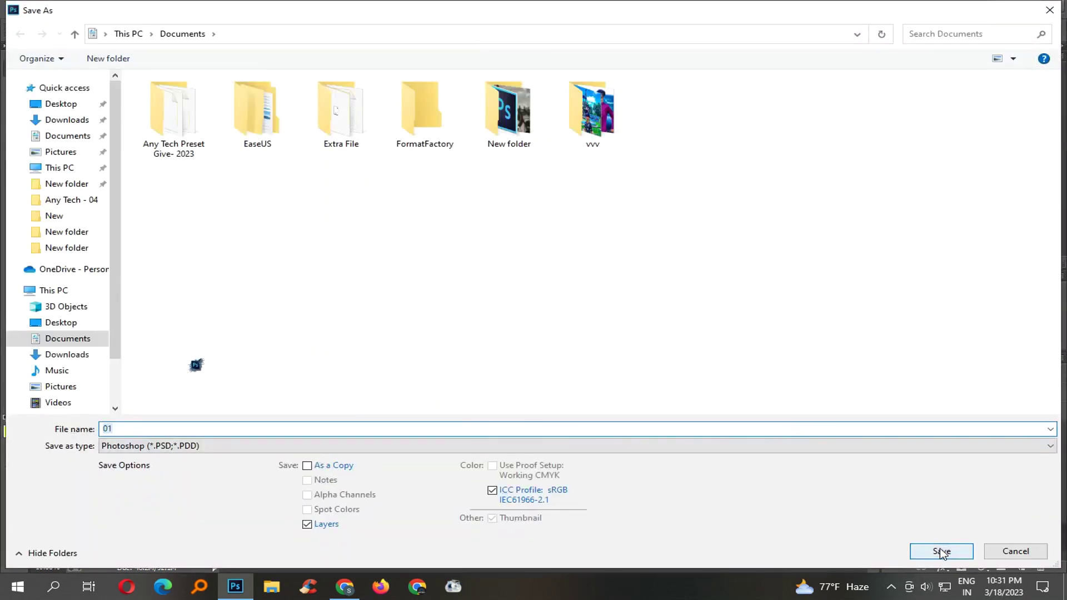
{"action": "left_click", "coordinate": [690, 179]}
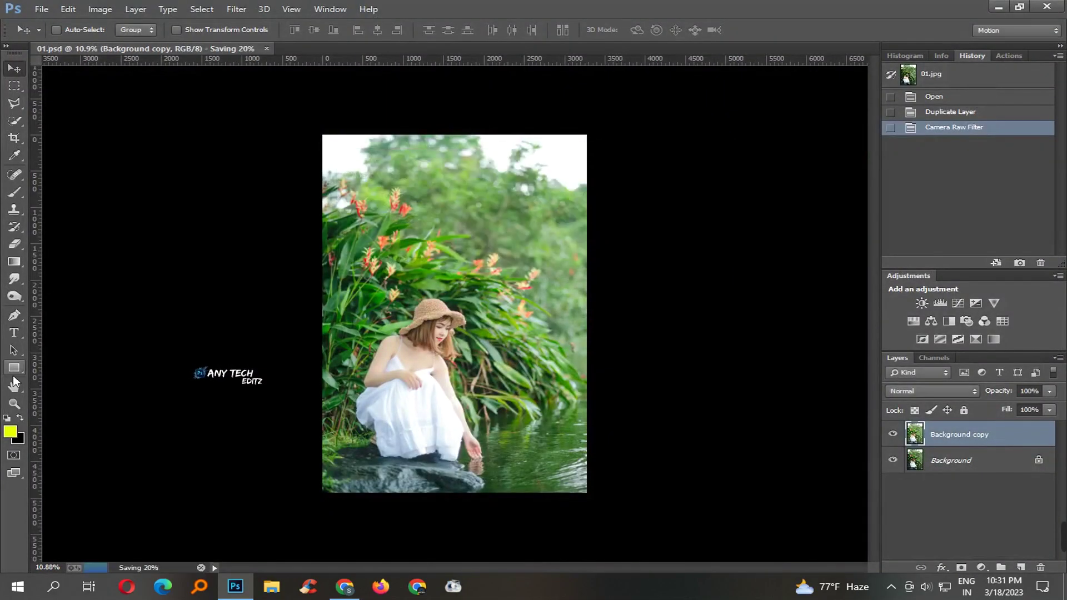
{"action": "key", "text": "z"}
{"action": "left_click", "coordinate": [465, 335]}
Step: Burn the woman's hair and its edges, shrinking the brush for the edges
{"action": "left_click_drag", "start_coordinate": [466, 335], "coordinate": [96, 373]}
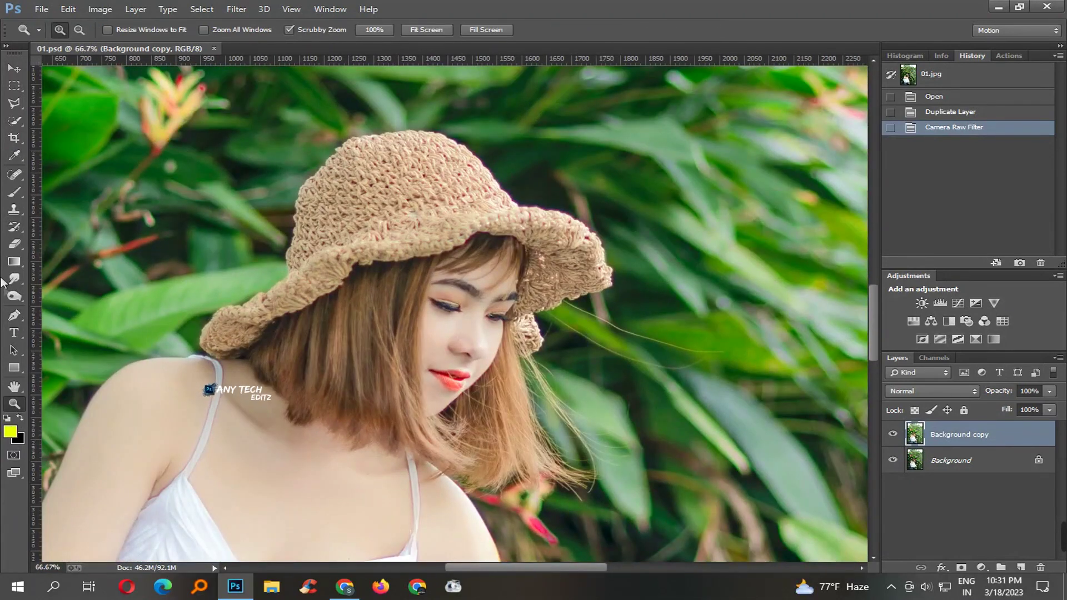
{"action": "left_click_drag", "start_coordinate": [11, 304], "coordinate": [37, 305]}
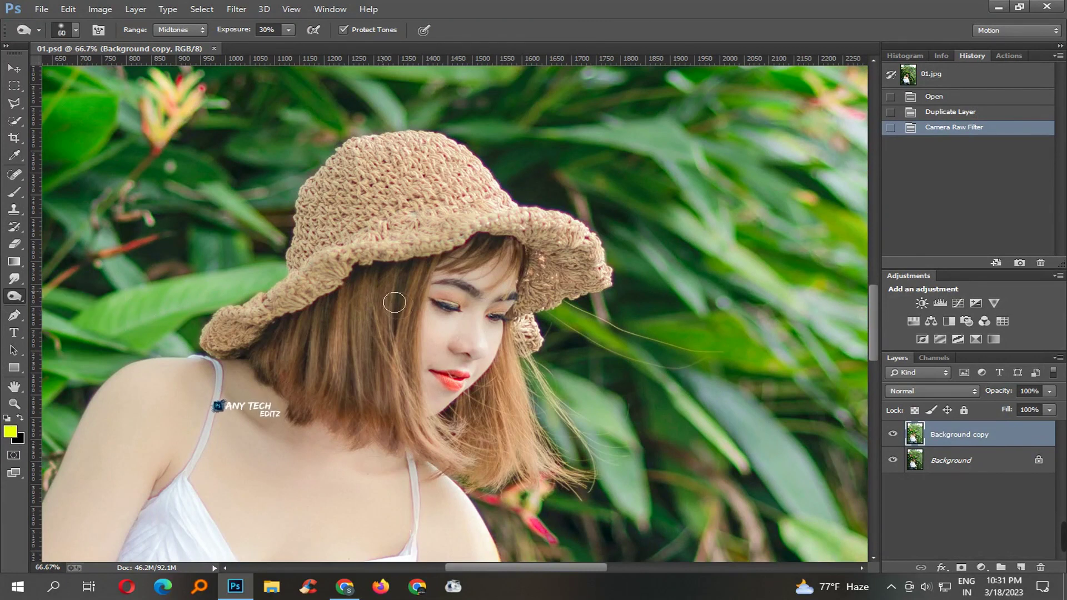
{"action": "mouse_move", "coordinate": [395, 303]}
{"action": "left_mouse_down"}
{"action": "mouse_move", "coordinate": [406, 345]}
{"action": "mouse_move", "coordinate": [389, 434]}
{"action": "left_mouse_up"}
{"action": "mouse_move", "coordinate": [355, 383]}
{"action": "left_mouse_down"}
{"action": "mouse_move", "coordinate": [445, 432]}
{"action": "mouse_move", "coordinate": [406, 428]}
{"action": "left_mouse_up"}
{"action": "key", "text": "bracketleft"}
{"action": "key", "text": "bracketleft"}
{"action": "key", "text": "bracketleft"}
{"action": "left_click_drag", "start_coordinate": [573, 457], "coordinate": [572, 506]}
{"action": "left_click_drag", "start_coordinate": [500, 389], "coordinate": [539, 469]}
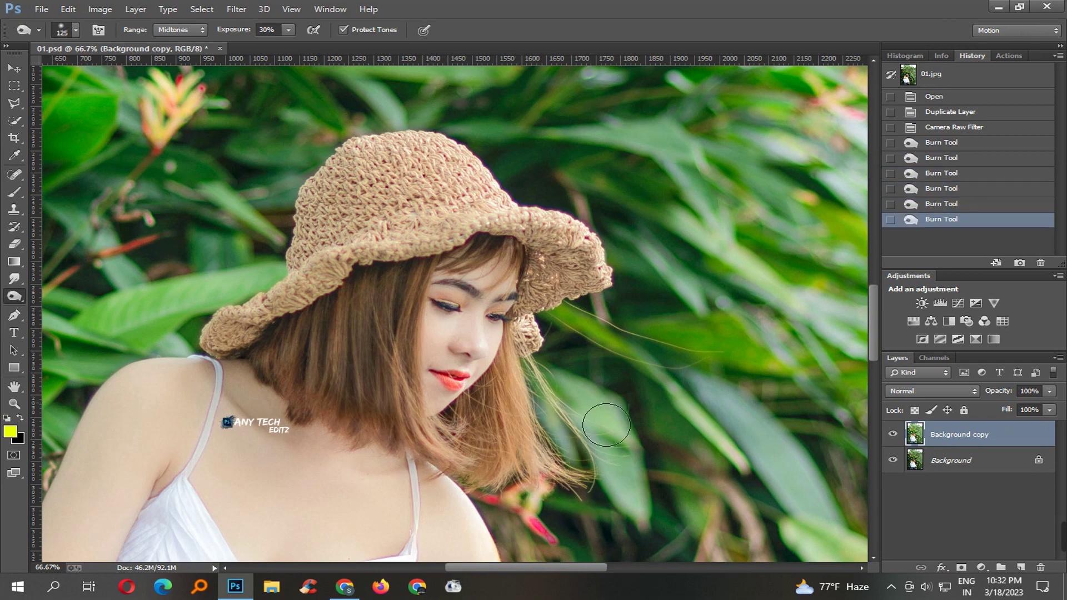
Step: Resave 01.psd with Ctrl+S
{"action": "scroll", "coordinate": [481, 338], "scroll_direction": "down", "scroll_amount": 5}
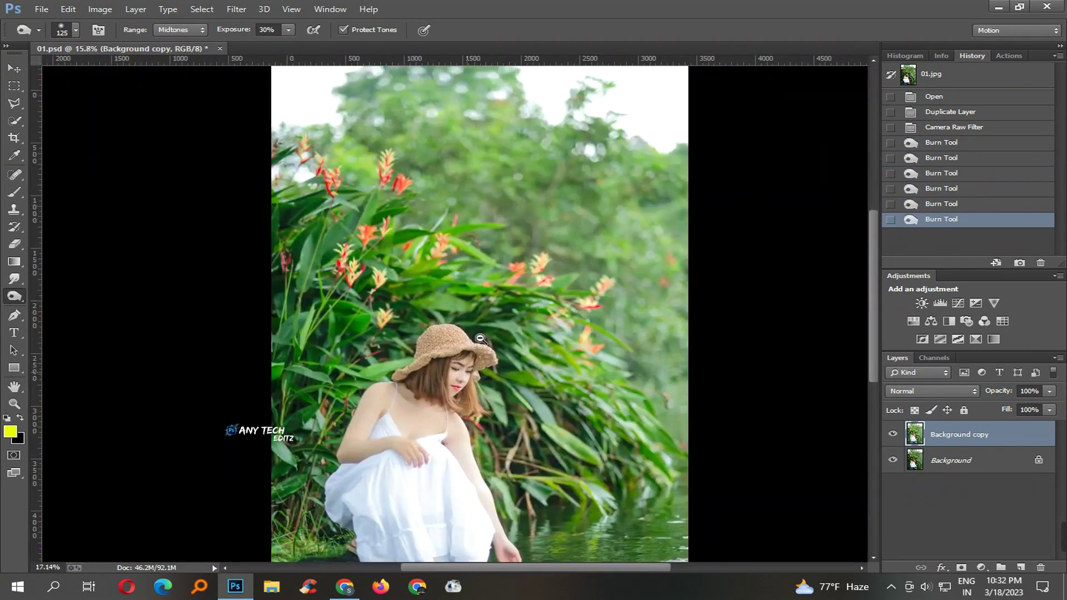
{"action": "key", "text": "ctrl+s"}
{"action": "scroll", "coordinate": [480, 338], "scroll_direction": "down", "scroll_amount": 5}
{"action": "scroll", "coordinate": [522, 305], "scroll_direction": "up", "scroll_amount": 2}
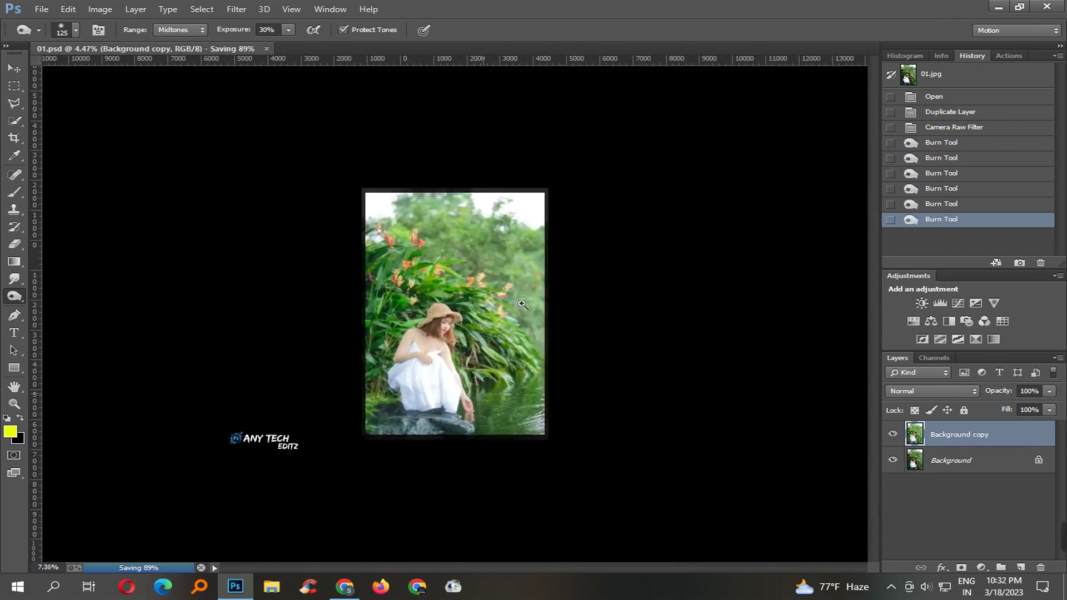
{"action": "scroll", "coordinate": [523, 305], "scroll_direction": "up", "scroll_amount": 3}
Step: In SkinFiner, set Smoothing Amount to 56 and Fine smoothing to -100
{"action": "left_click", "coordinate": [237, 9]}
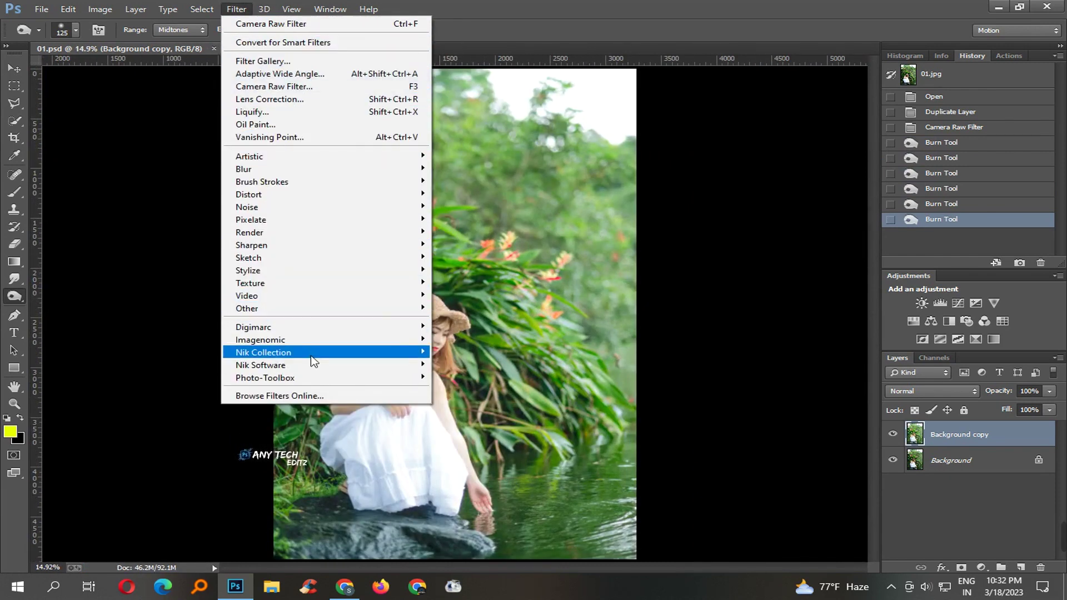
{"action": "left_click", "coordinate": [472, 378]}
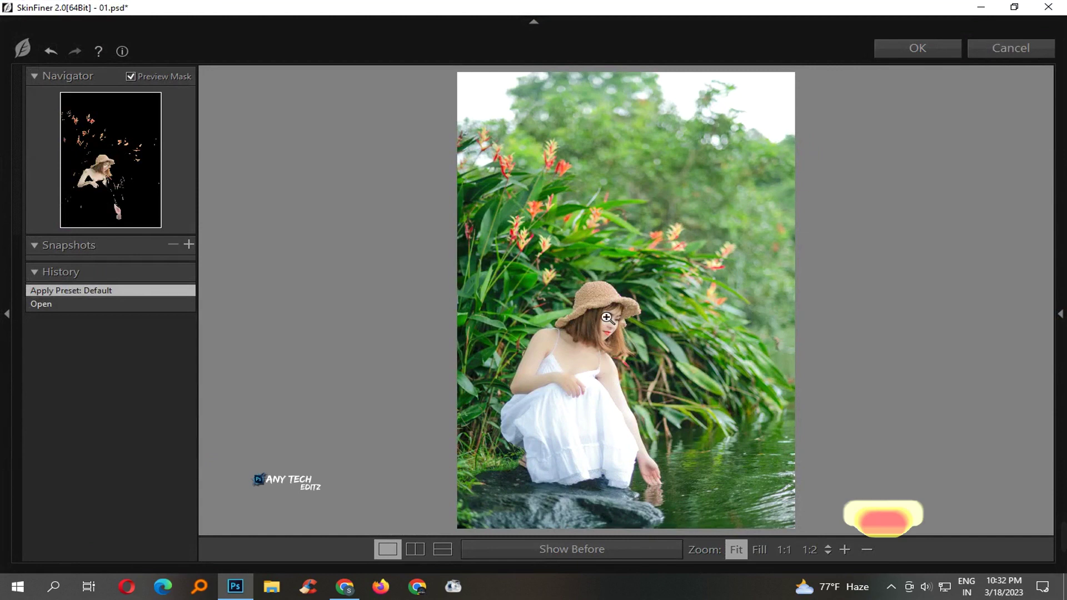
{"action": "left_click", "coordinate": [606, 318]}
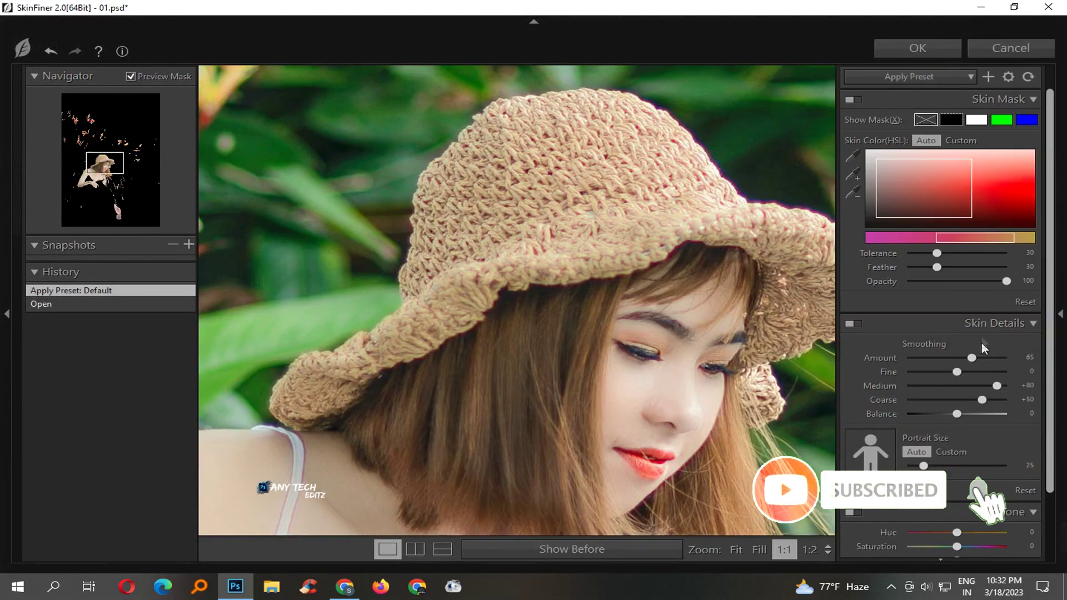
{"action": "scroll", "coordinate": [982, 342], "scroll_direction": "down", "scroll_amount": 1}
{"action": "left_click_drag", "start_coordinate": [957, 325], "coordinate": [900, 326]}
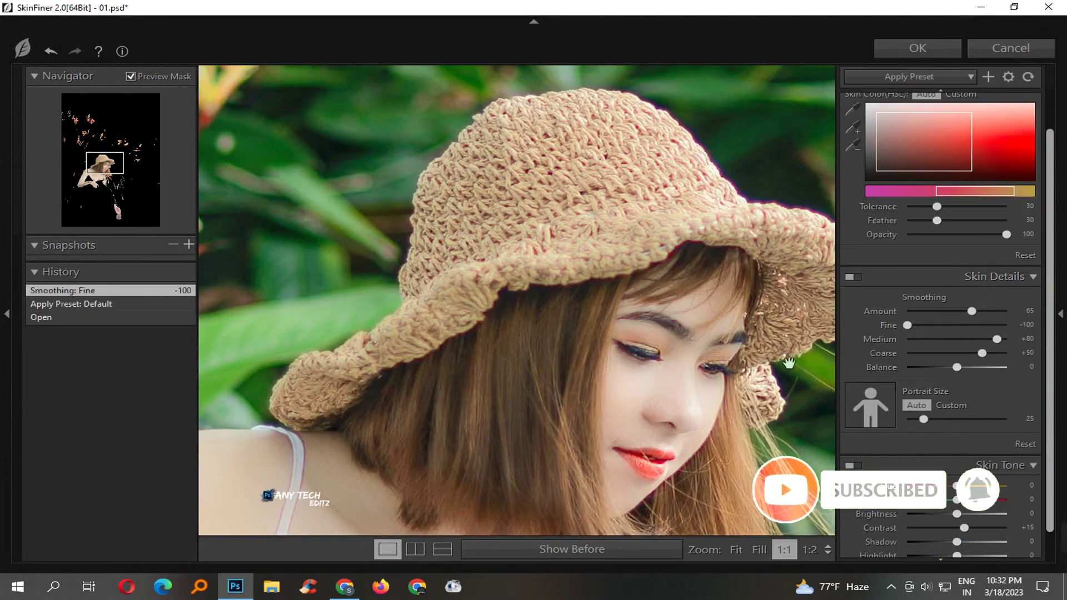
{"action": "scroll", "coordinate": [789, 362], "scroll_direction": "down", "scroll_amount": 1}
{"action": "left_click_drag", "start_coordinate": [986, 315], "coordinate": [935, 326]}
{"action": "left_click", "coordinate": [963, 325]}
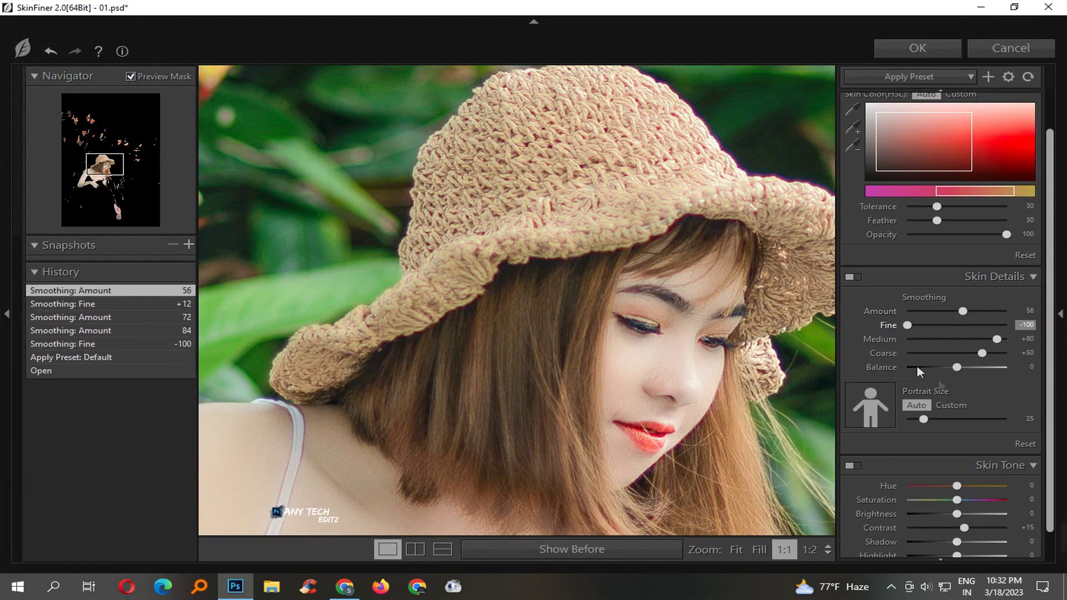
Step: Adjust skin-tone contrast, shadows and highlights, then apply the retouch
{"action": "scroll", "coordinate": [939, 400], "scroll_direction": "down", "scroll_amount": 1}
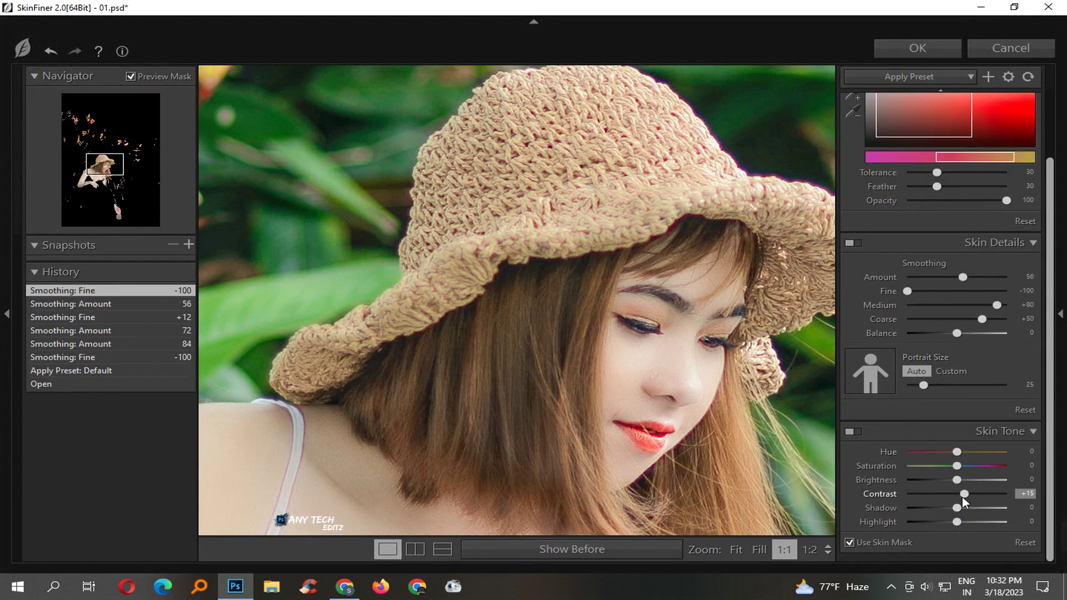
{"action": "left_click_drag", "start_coordinate": [965, 493], "coordinate": [959, 502]}
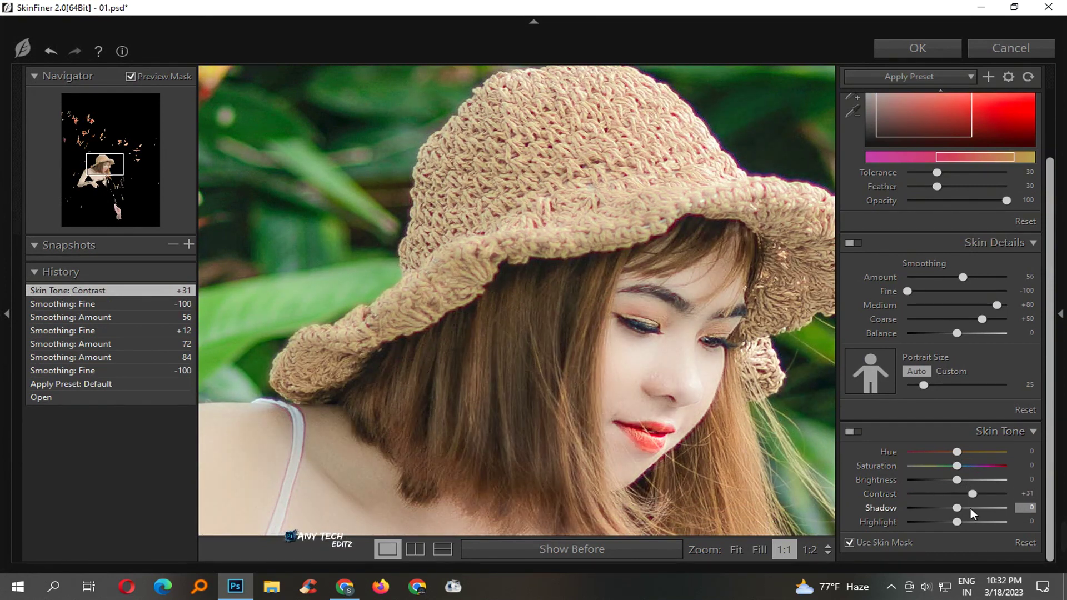
{"action": "mouse_move", "coordinate": [968, 494]}
{"action": "left_mouse_down"}
{"action": "mouse_move", "coordinate": [901, 508]}
{"action": "mouse_move", "coordinate": [956, 510]}
{"action": "left_mouse_up"}
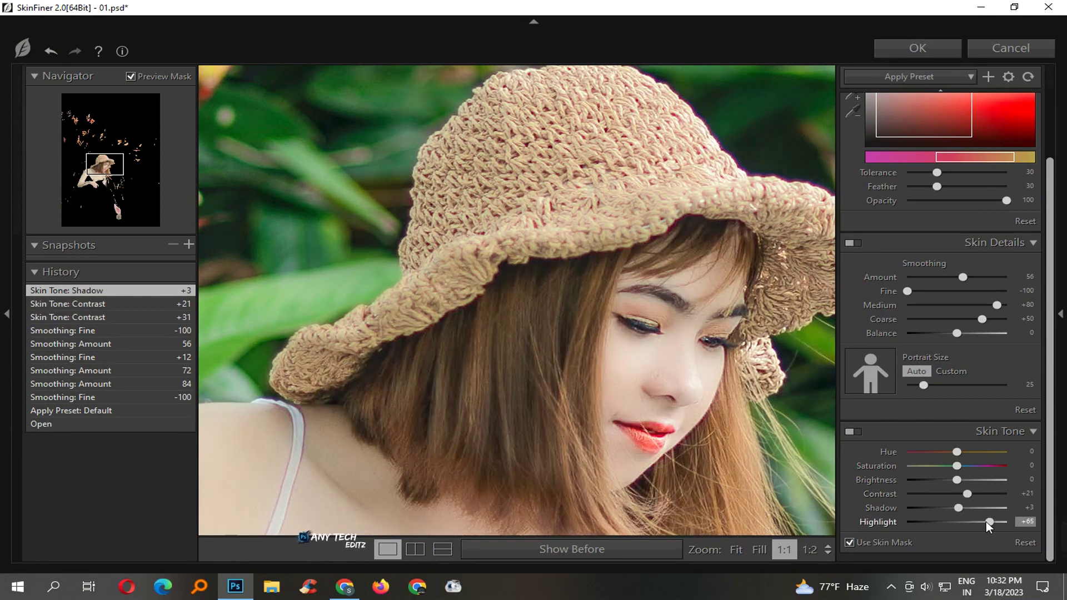
{"action": "left_click_drag", "start_coordinate": [970, 523], "coordinate": [934, 520]}
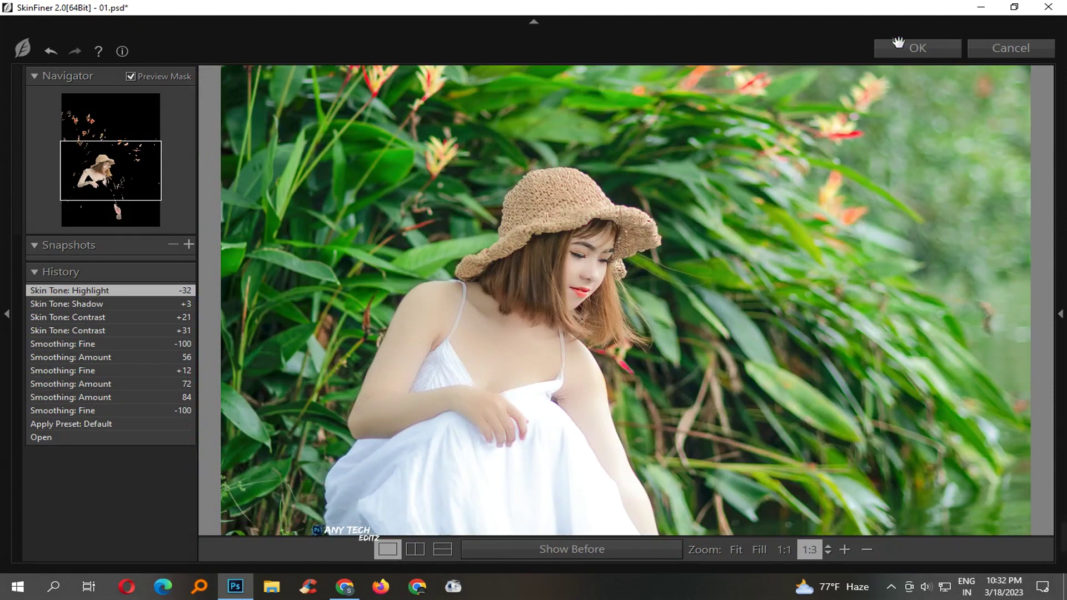
{"action": "left_click", "coordinate": [902, 65]}
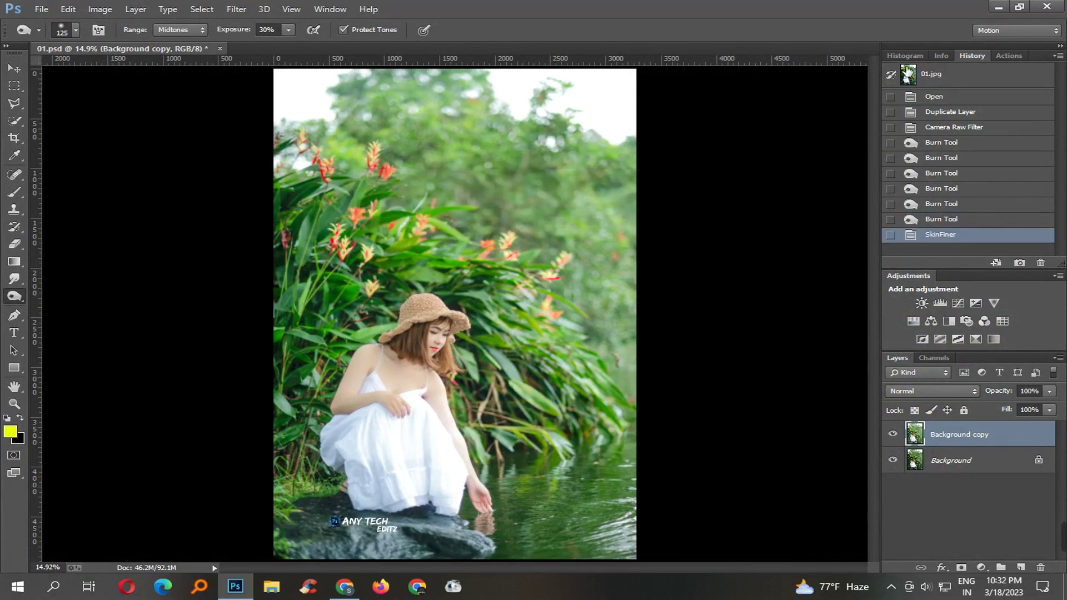
Step: Resave 01.psd and run a Camera Raw Filter pass adding clarity
{"action": "key", "text": "ctrl+s"}
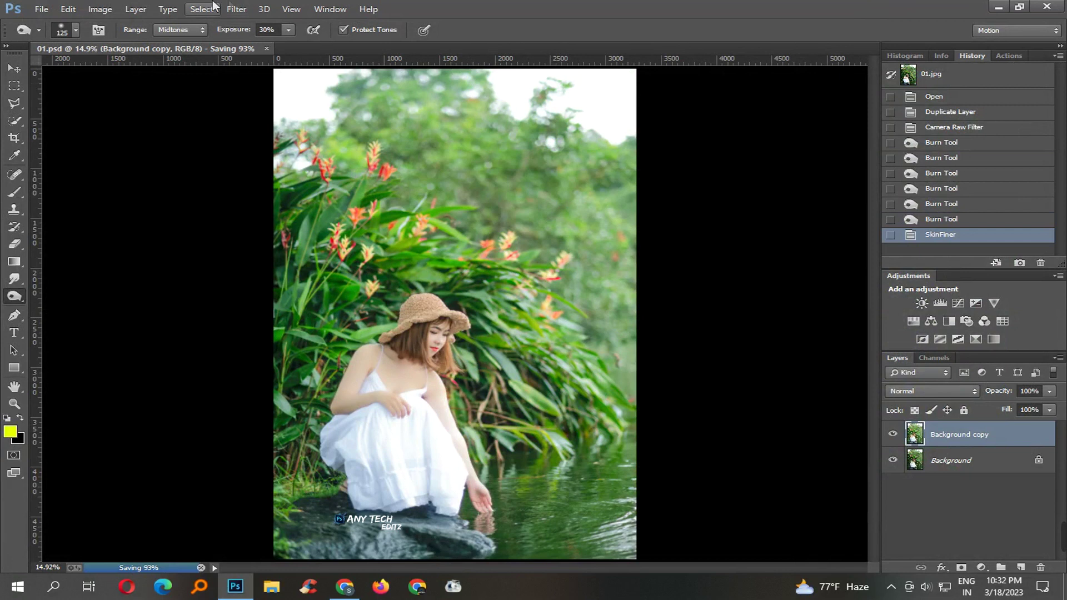
{"action": "left_click", "coordinate": [236, 9]}
{"action": "left_click", "coordinate": [361, 87]}
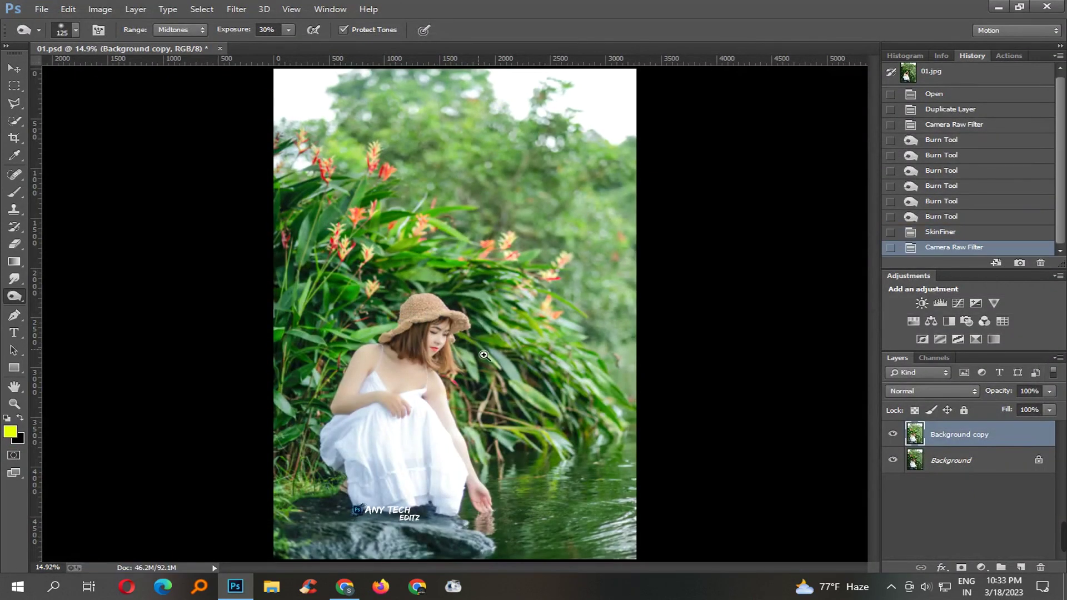
Step: Inspect the woman and plants up close, then reopen the Camera Raw Filter
{"action": "left_click", "coordinate": [453, 350], "text": "ctrl"}
{"action": "left_click", "coordinate": [453, 350], "text": "ctrl"}
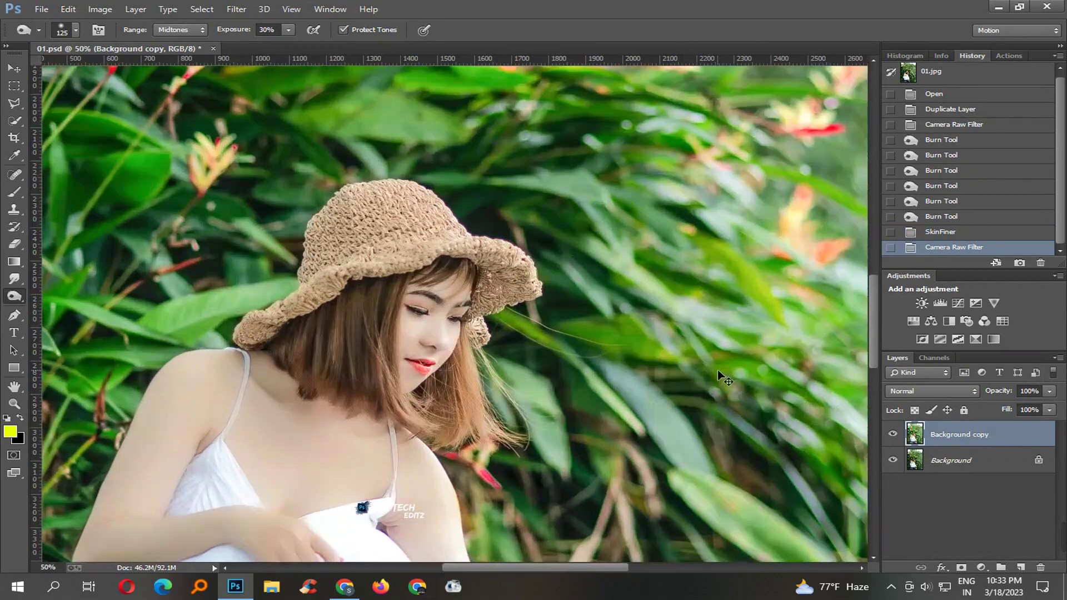
{"action": "key", "text": "ctrl+0"}
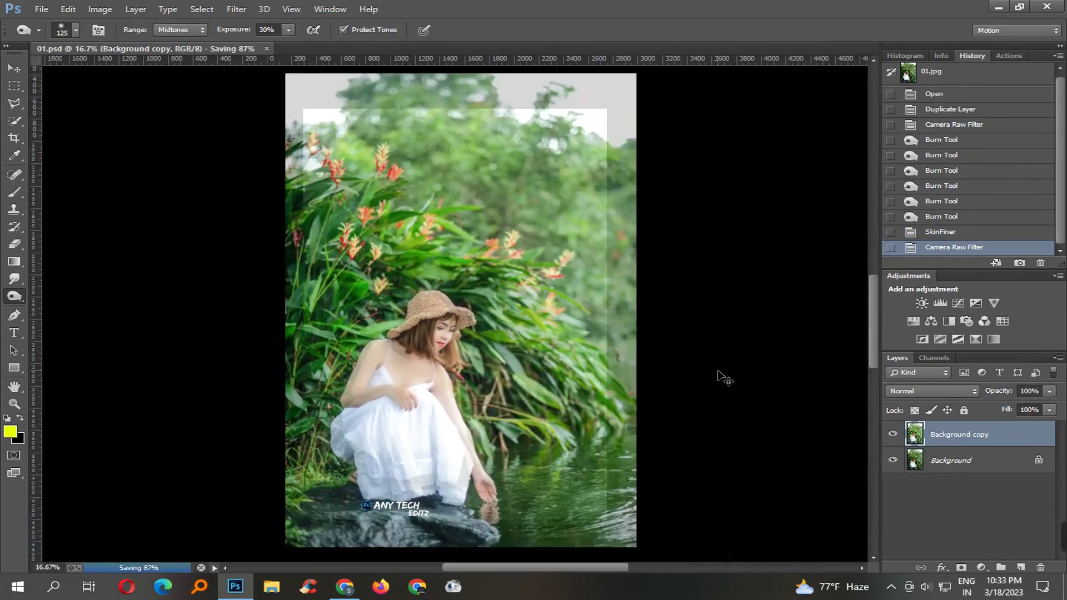
{"action": "left_click", "coordinate": [590, 350], "text": "ctrl"}
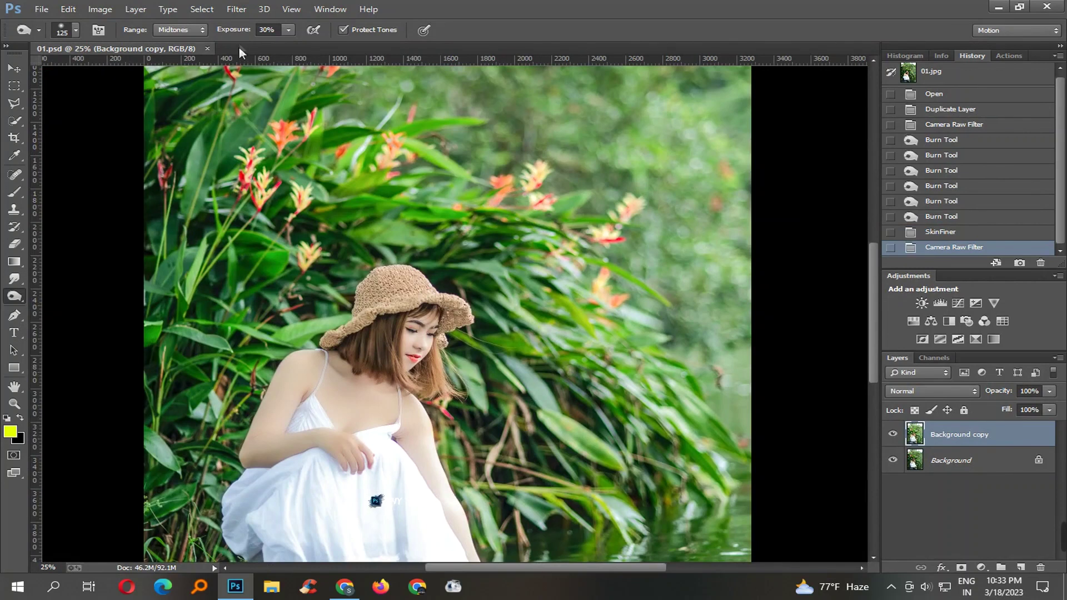
{"action": "left_click", "coordinate": [237, 9]}
{"action": "left_click", "coordinate": [261, 97]}
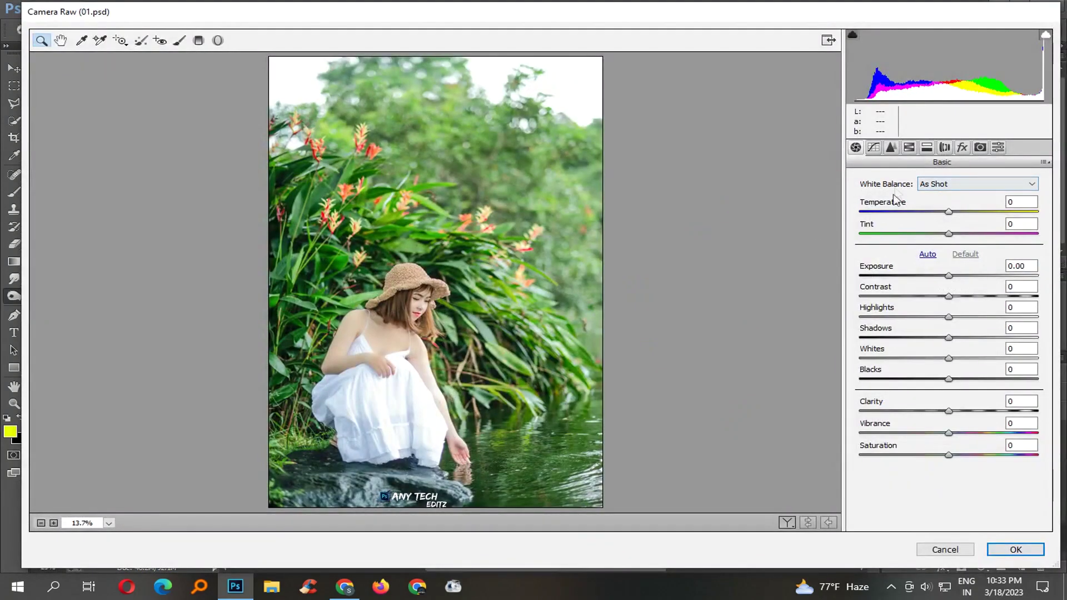
Step: Set HSL saturation Yellows to -100 and raise Greens, Aquas and Blues
{"action": "left_click", "coordinate": [910, 148]}
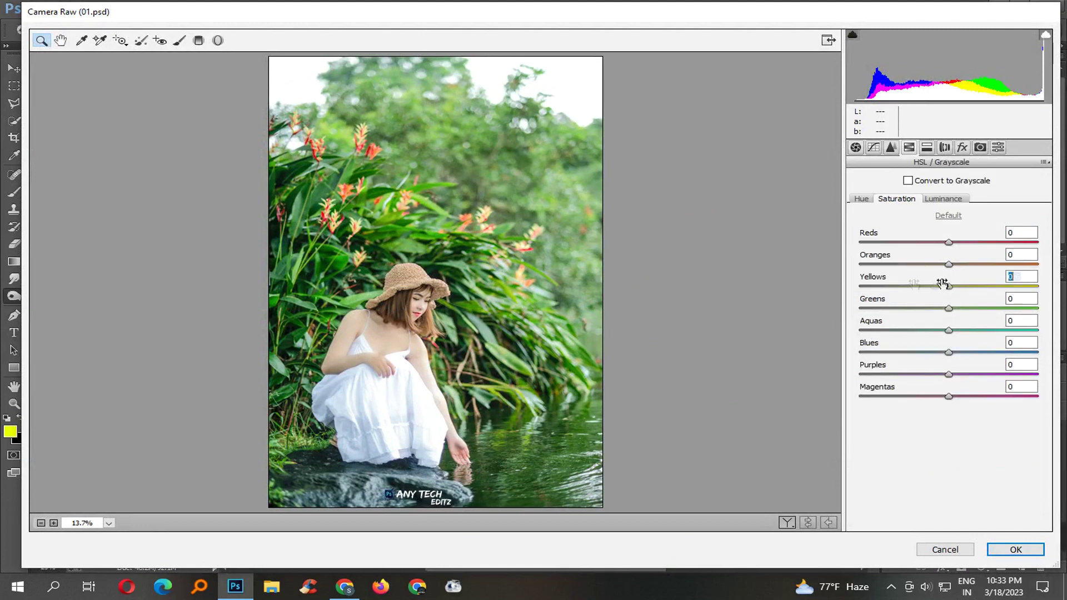
{"action": "left_click_drag", "start_coordinate": [942, 284], "coordinate": [823, 285]}
{"action": "left_click_drag", "start_coordinate": [949, 308], "coordinate": [962, 309]}
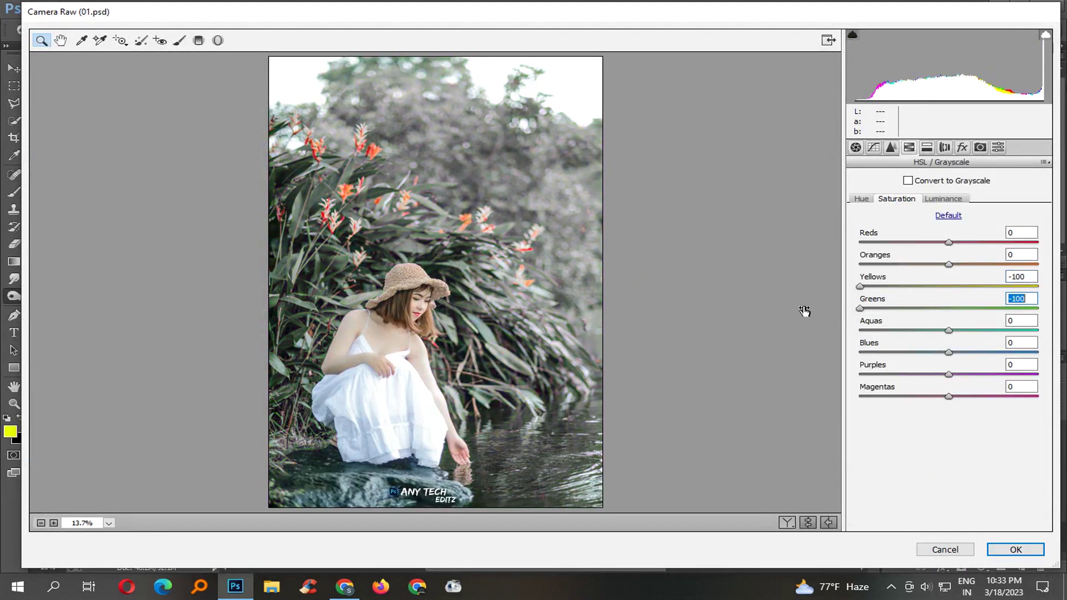
{"action": "left_click_drag", "start_coordinate": [896, 311], "coordinate": [928, 311]}
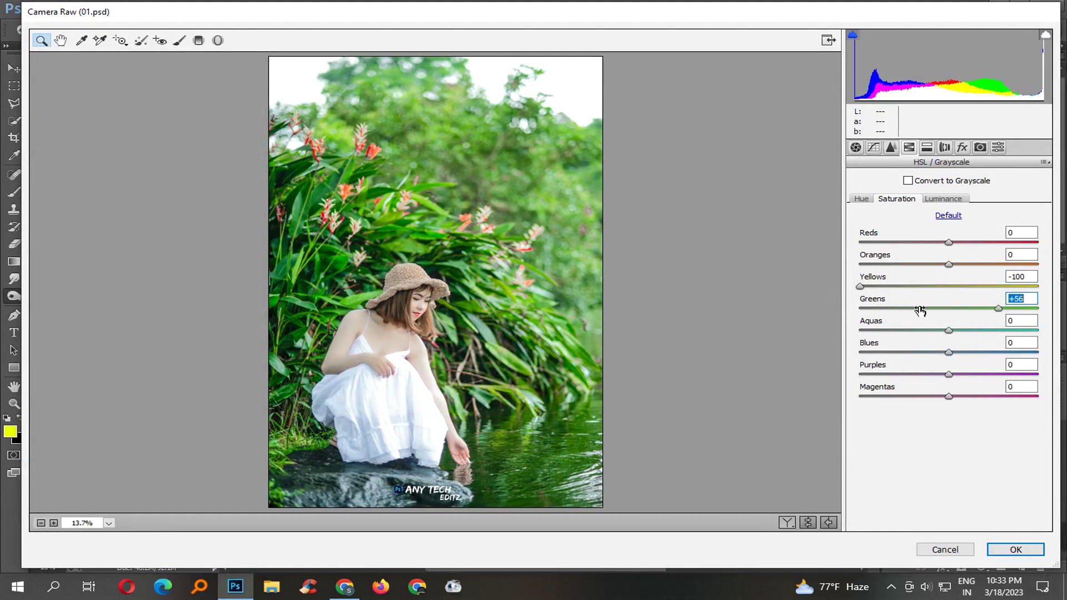
{"action": "left_click_drag", "start_coordinate": [991, 328], "coordinate": [859, 328]}
{"action": "left_click_drag", "start_coordinate": [949, 352], "coordinate": [972, 354]}
{"action": "left_click", "coordinate": [561, 340]}
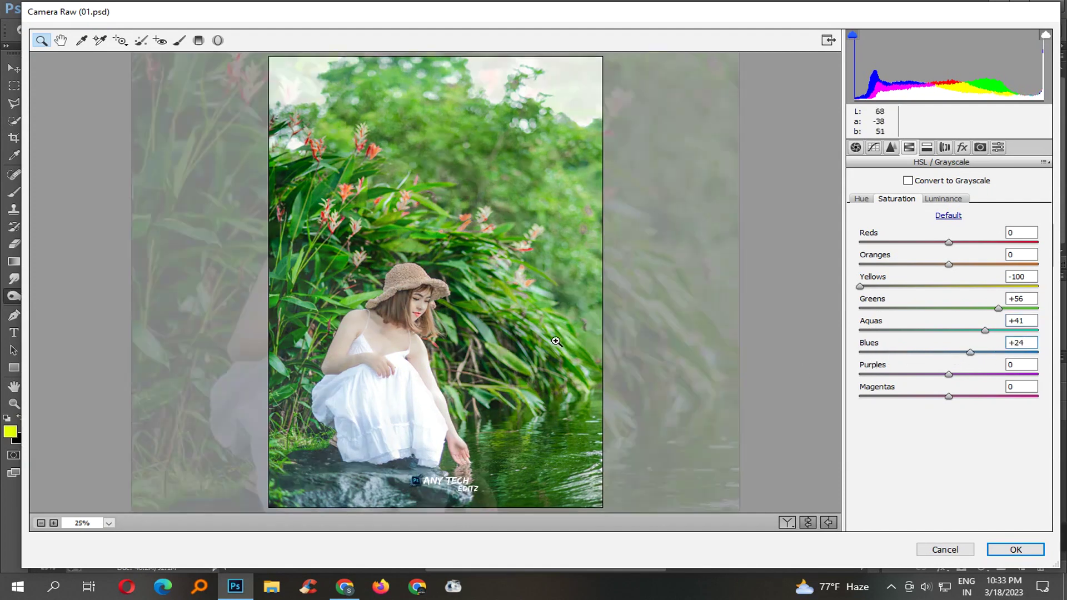
Step: Raise green and blue primary saturation, reduce green hue shift, then apply and save
{"action": "left_click", "coordinate": [981, 147]}
{"action": "left_click_drag", "start_coordinate": [946, 356], "coordinate": [962, 357]}
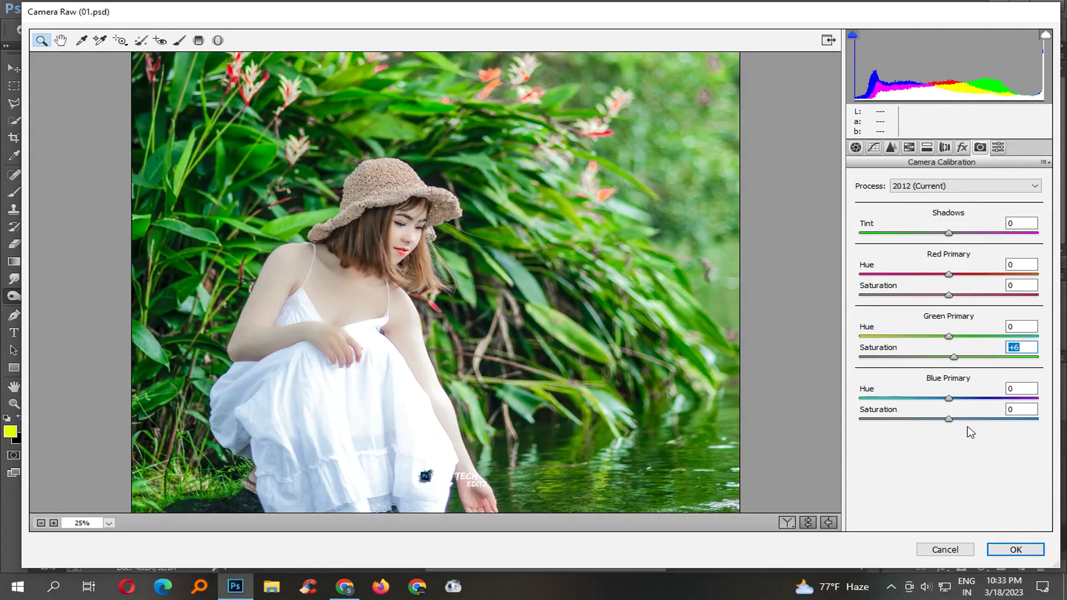
{"action": "left_click_drag", "start_coordinate": [998, 421], "coordinate": [1015, 422]}
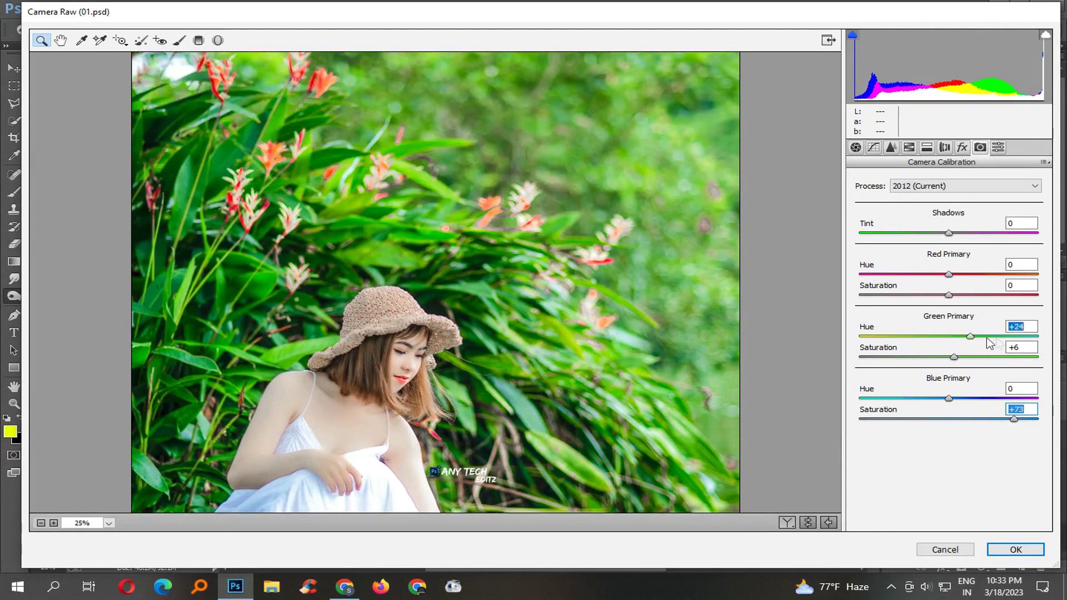
{"action": "mouse_move", "coordinate": [990, 343]}
{"action": "left_mouse_down"}
{"action": "mouse_move", "coordinate": [968, 342]}
{"action": "mouse_move", "coordinate": [962, 364]}
{"action": "left_mouse_up"}
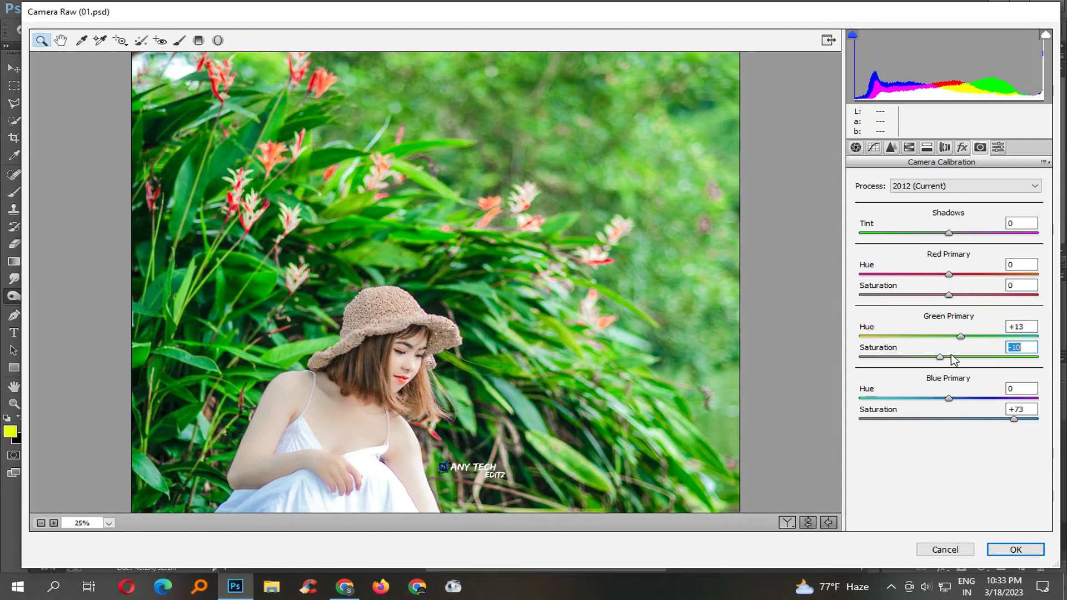
{"action": "key", "text": "Return"}
{"action": "key", "text": "ctrl+s"}
{"action": "key", "text": "ctrl+plus"}
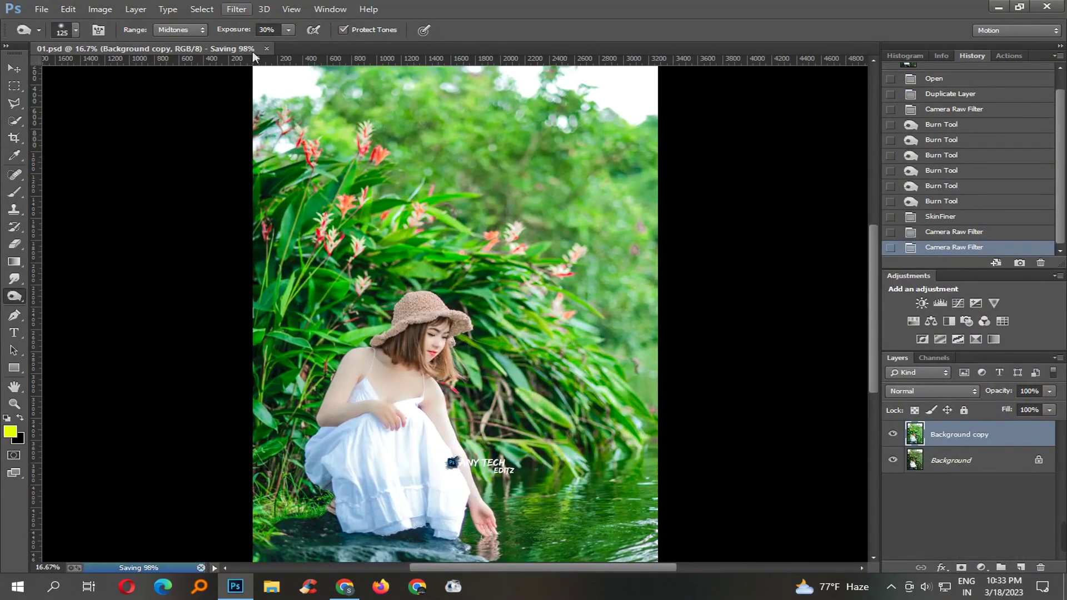
Step: Toggle the edited layer to compare before/after, zoom out, and save
{"action": "left_click", "coordinate": [896, 436]}
{"action": "left_click", "coordinate": [896, 436]}
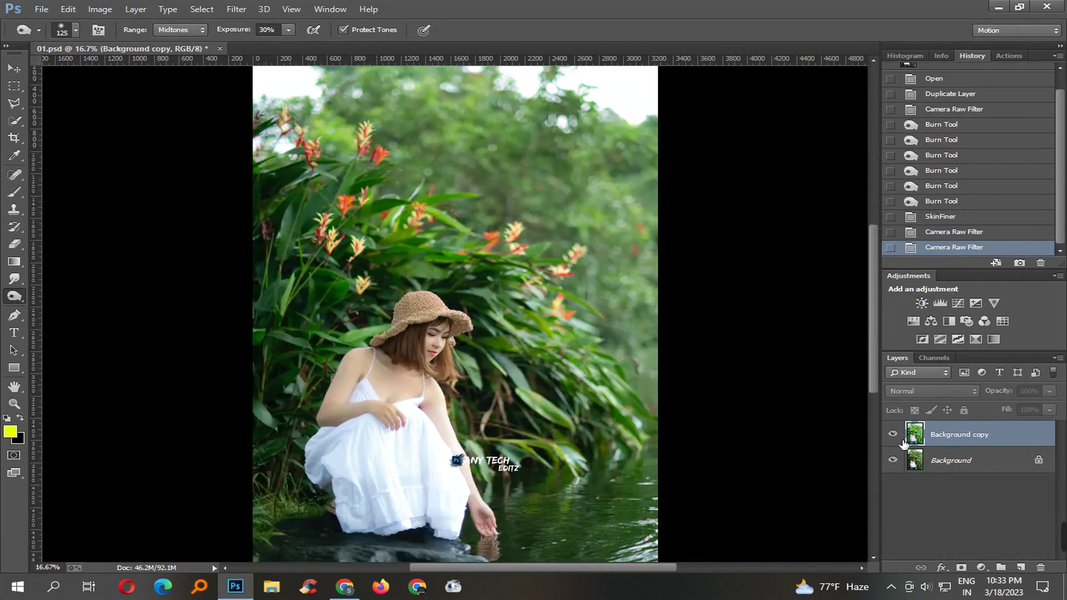
{"action": "left_click", "coordinate": [893, 435]}
{"action": "key", "text": "v"}
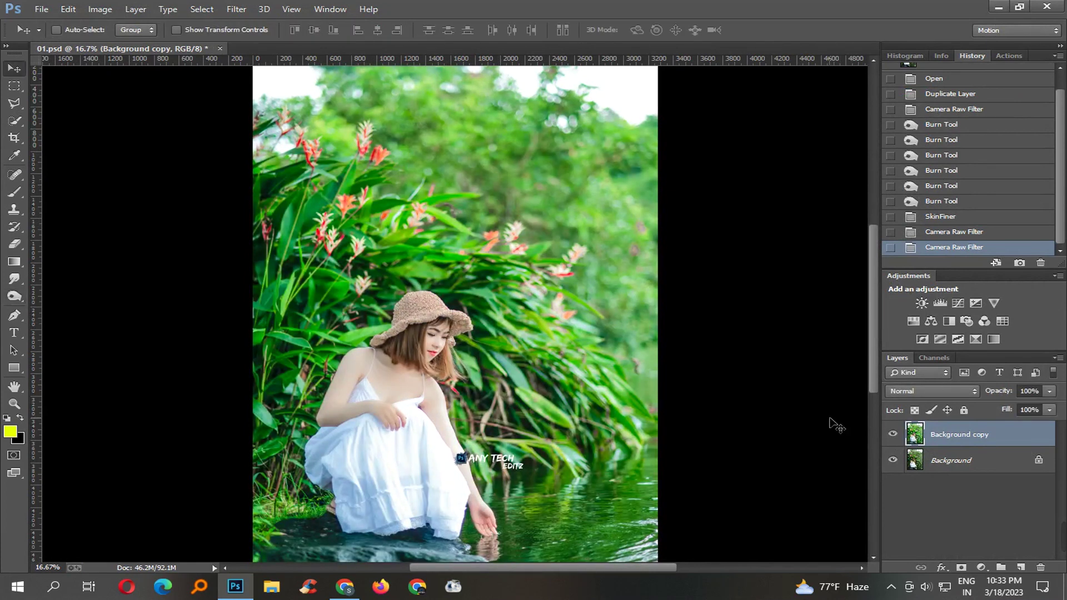
{"action": "key", "text": "ctrl+minus"}
{"action": "key", "text": "ctrl+minus"}
{"action": "key", "text": "ctrl+s"}
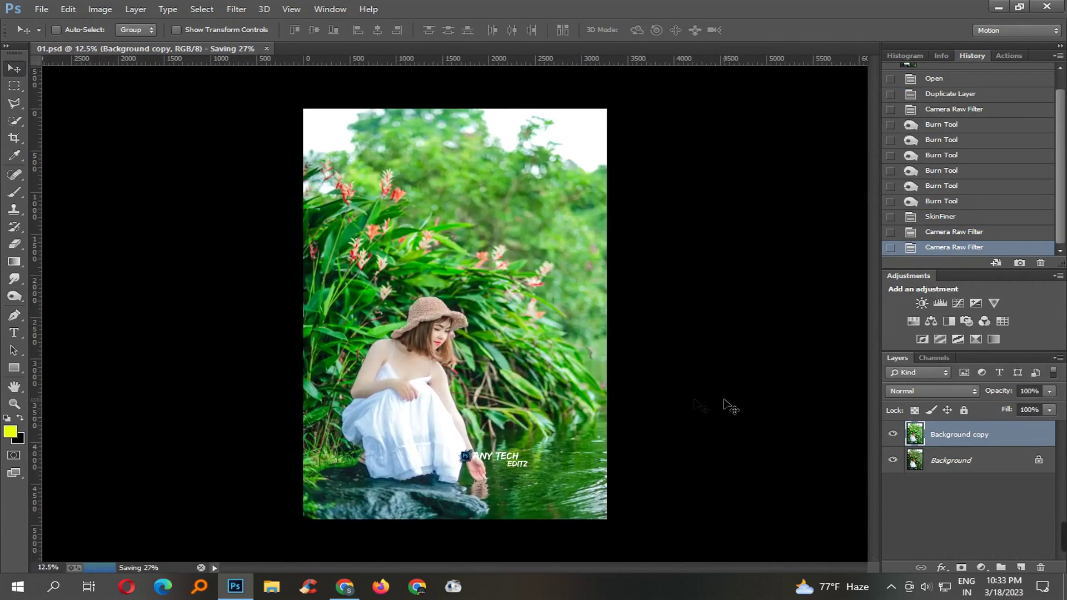
Step: In Camera Raw, set saturation Greens +25, Aquas +100 and Blues +13
{"action": "left_click", "coordinate": [236, 9]}
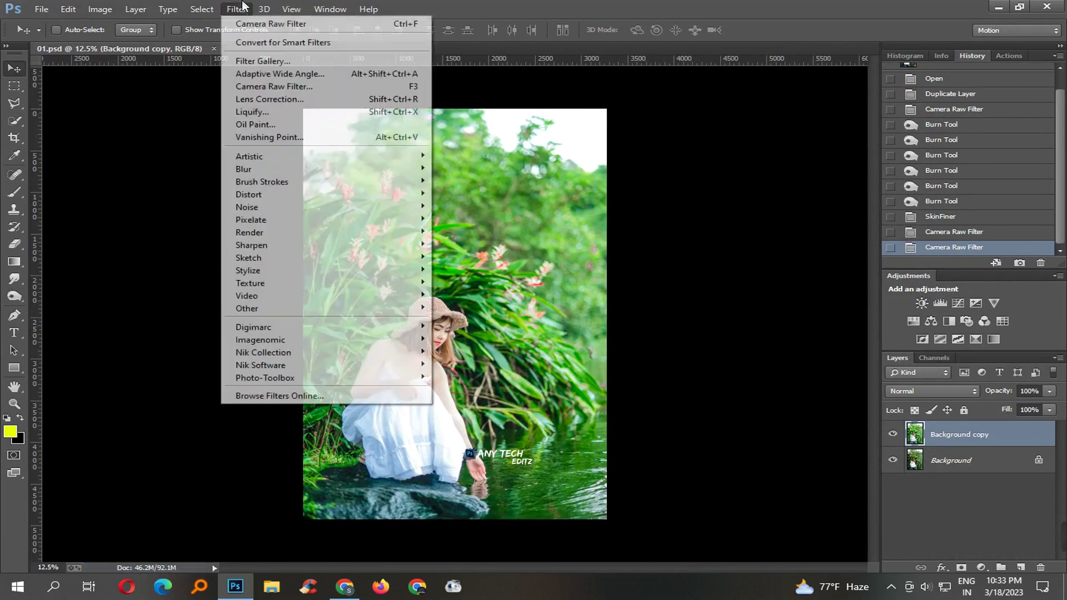
{"action": "left_click", "coordinate": [338, 87]}
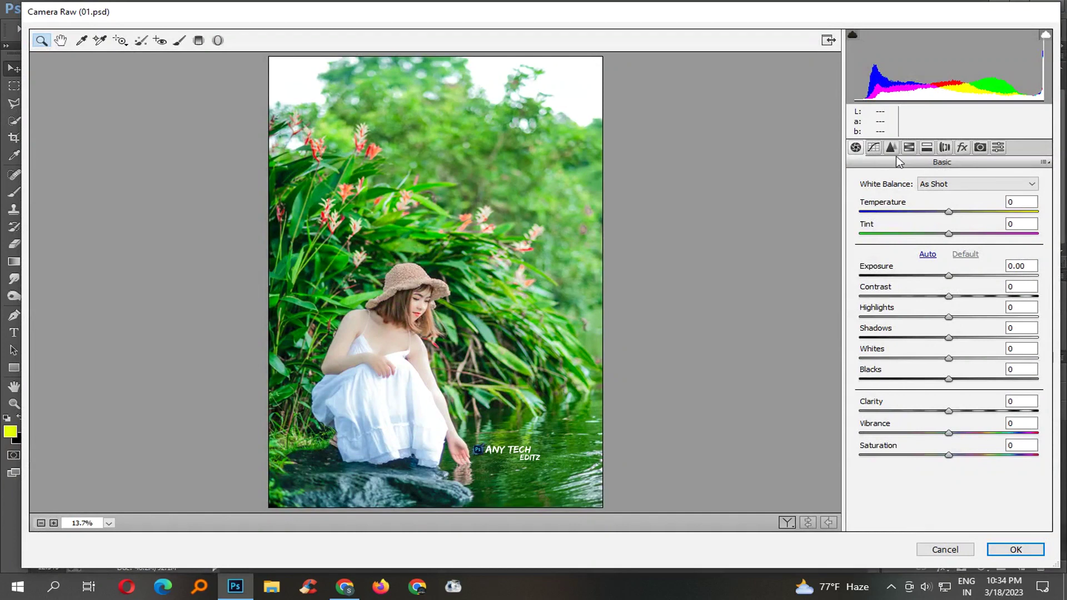
{"action": "left_click", "coordinate": [926, 147]}
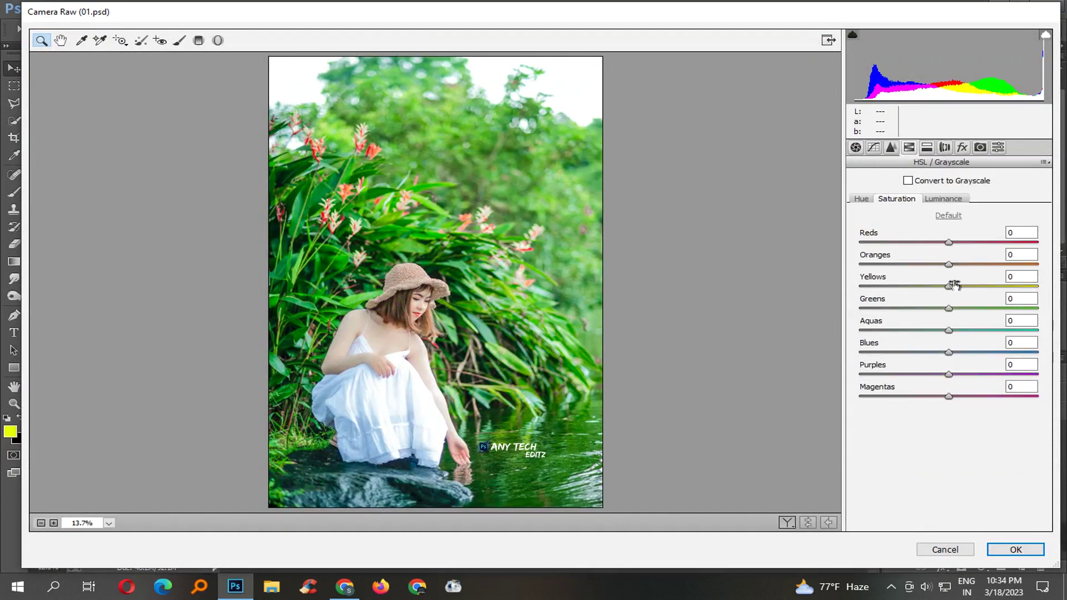
{"action": "mouse_move", "coordinate": [968, 309]}
{"action": "left_mouse_down"}
{"action": "mouse_move", "coordinate": [825, 325]}
{"action": "mouse_move", "coordinate": [848, 325]}
{"action": "left_mouse_up"}
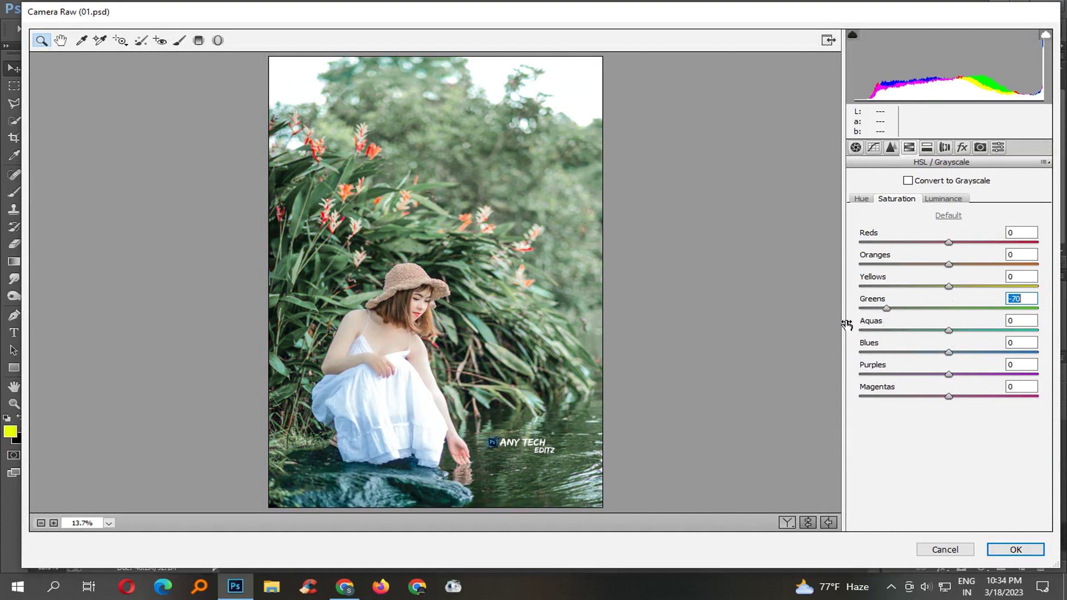
{"action": "left_click_drag", "start_coordinate": [916, 331], "coordinate": [1037, 330]}
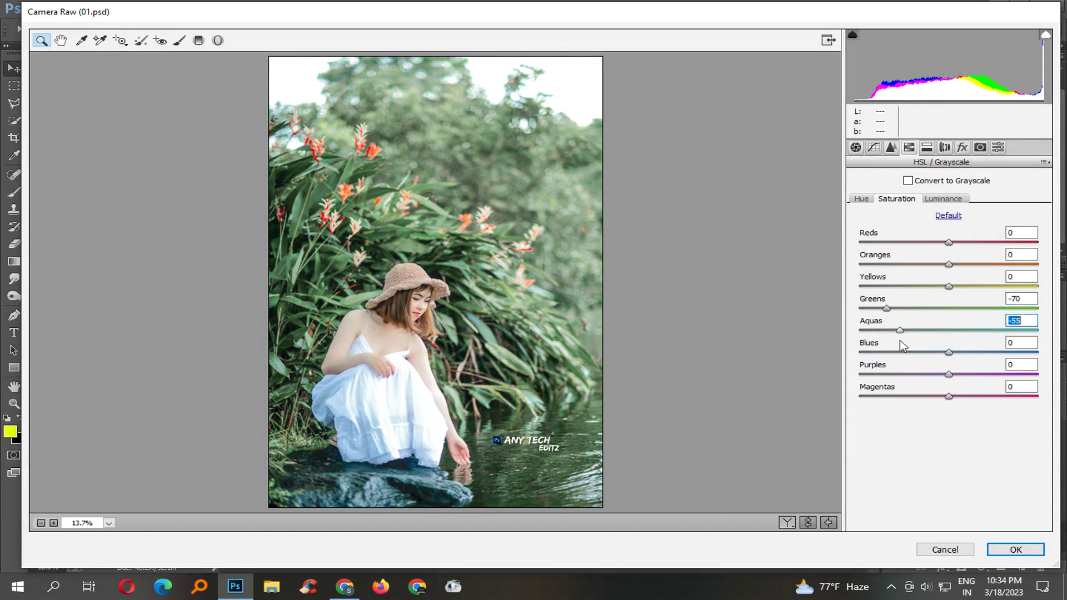
{"action": "left_click_drag", "start_coordinate": [950, 353], "coordinate": [977, 369]}
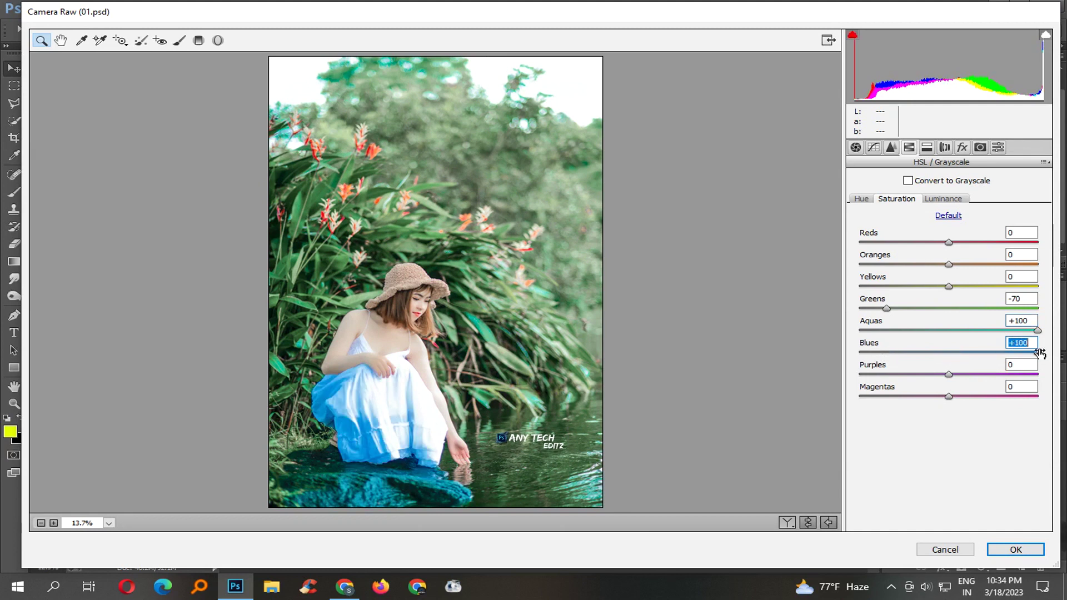
{"action": "mouse_move", "coordinate": [918, 311]}
{"action": "left_mouse_down"}
{"action": "mouse_move", "coordinate": [860, 309]}
{"action": "mouse_move", "coordinate": [992, 309]}
{"action": "mouse_move", "coordinate": [911, 289]}
{"action": "left_mouse_up"}
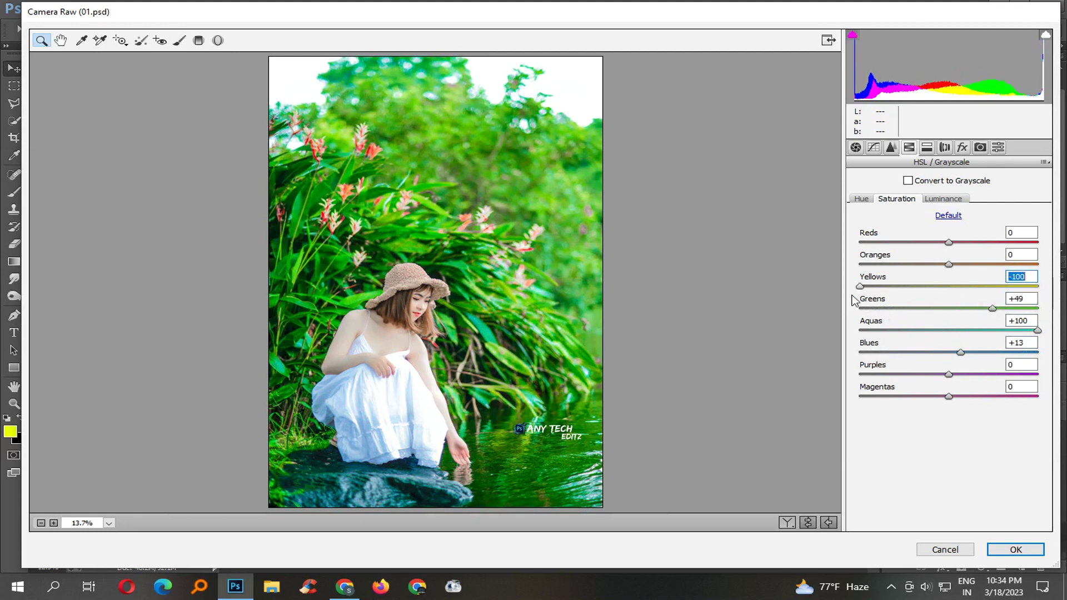
{"action": "mouse_move", "coordinate": [1007, 310]}
{"action": "left_mouse_down"}
{"action": "mouse_move", "coordinate": [972, 317]}
{"action": "mouse_move", "coordinate": [981, 316]}
{"action": "left_mouse_up"}
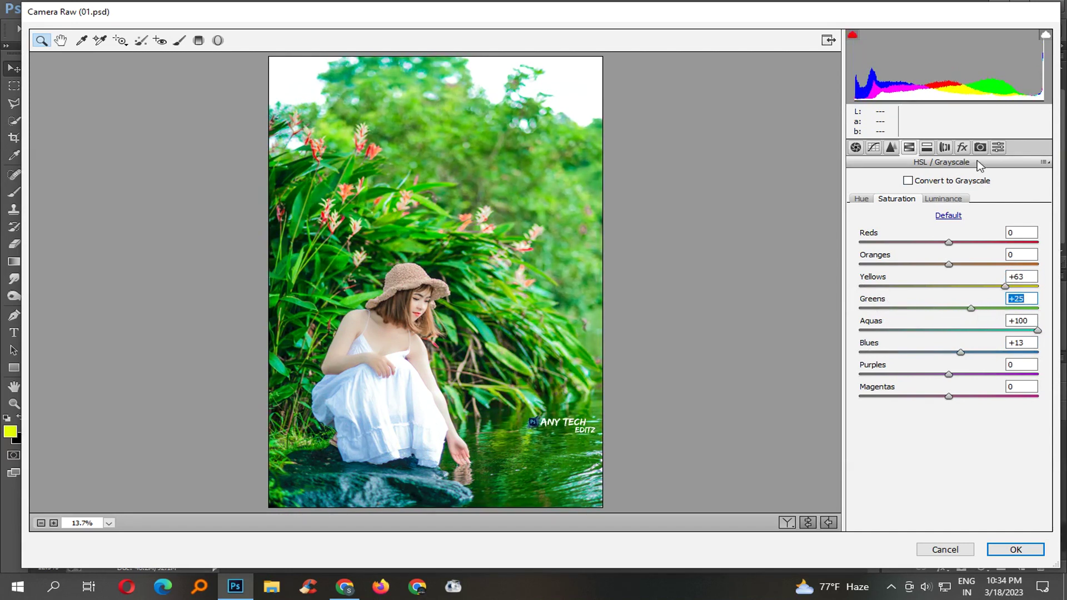
Step: Shift the hues to Yellows +22 and Greens -7
{"action": "left_click", "coordinate": [860, 200]}
{"action": "mouse_move", "coordinate": [960, 309]}
{"action": "left_mouse_down"}
{"action": "mouse_move", "coordinate": [1039, 305]}
{"action": "mouse_move", "coordinate": [929, 309]}
{"action": "mouse_move", "coordinate": [1042, 285]}
{"action": "left_mouse_up"}
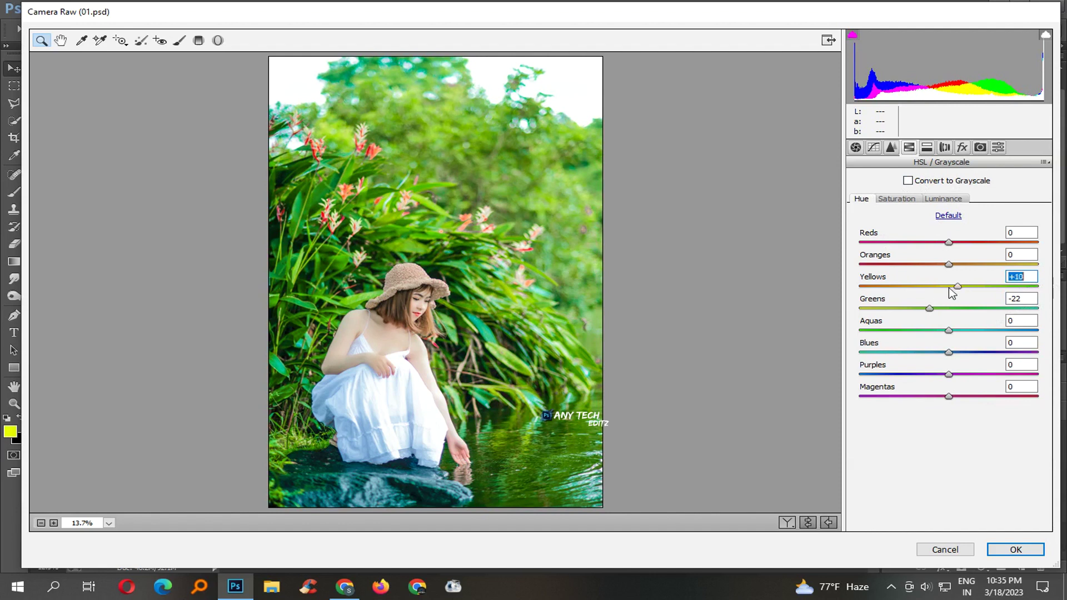
{"action": "left_click_drag", "start_coordinate": [964, 307], "coordinate": [974, 311]}
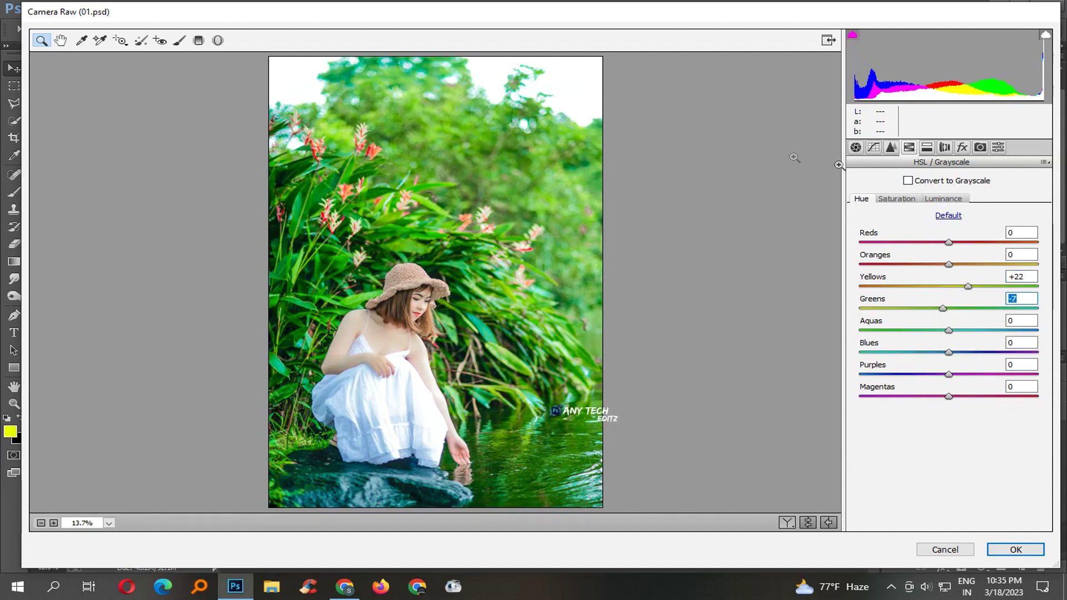
{"action": "left_click", "coordinate": [871, 148]}
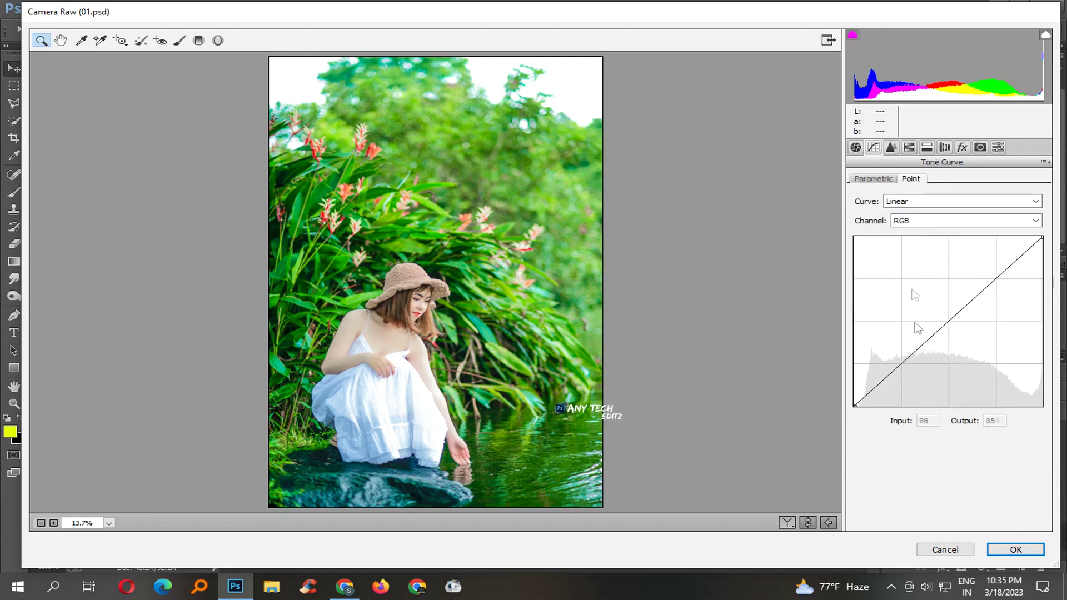
Step: On the Blue tone curve, raise the black point to 48, add point 214/222, and apply
{"action": "left_click", "coordinate": [917, 225]}
{"action": "left_click", "coordinate": [918, 257]}
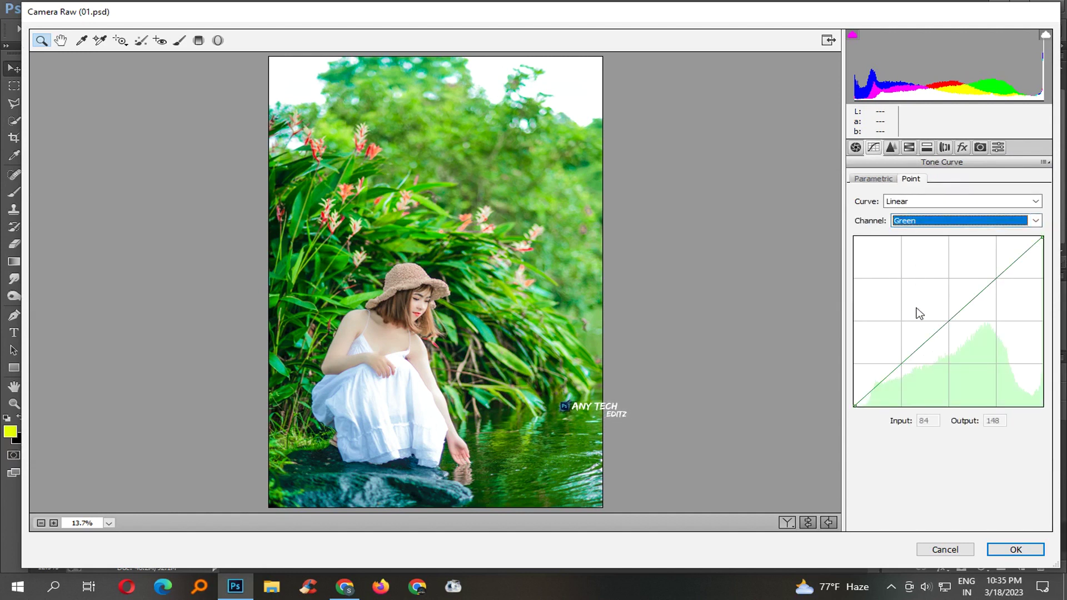
{"action": "key", "text": "Down"}
{"action": "left_click", "coordinate": [915, 350]}
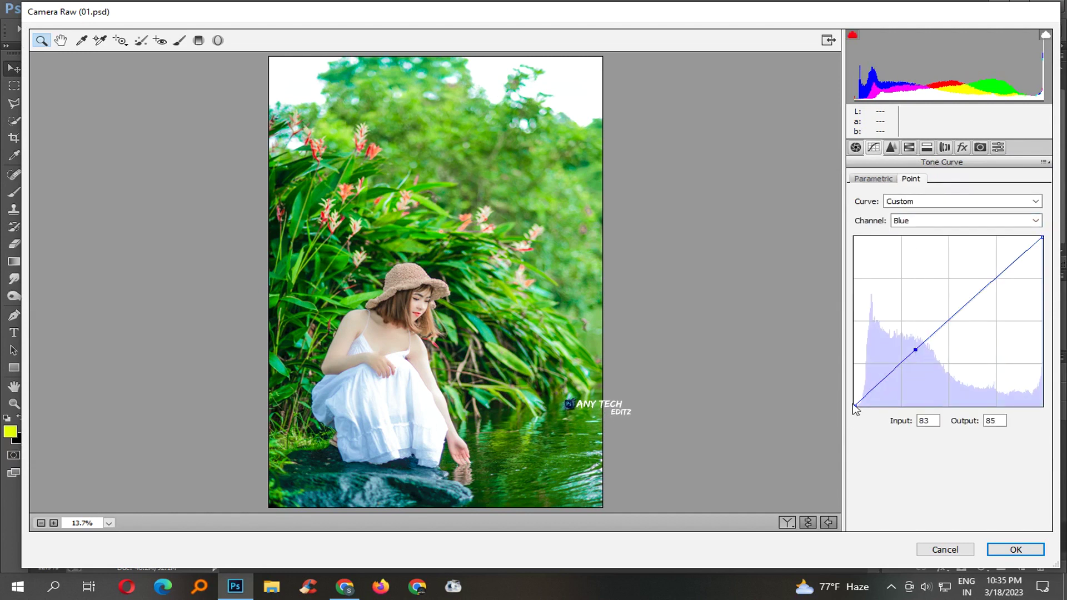
{"action": "left_click_drag", "start_coordinate": [864, 413], "coordinate": [864, 395]}
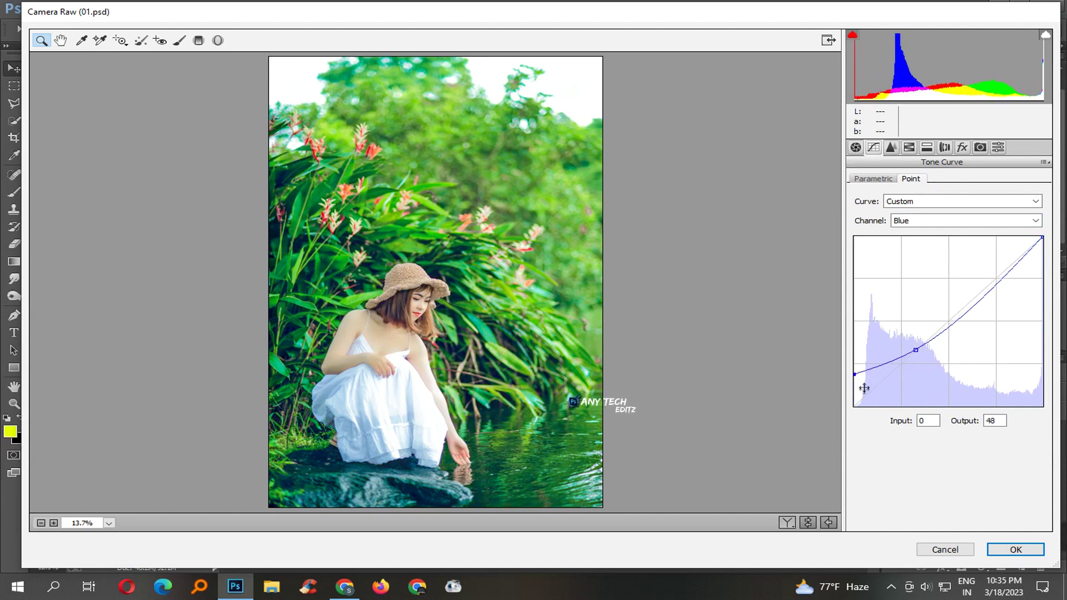
{"action": "mouse_move", "coordinate": [1023, 282]}
{"action": "left_mouse_down"}
{"action": "mouse_move", "coordinate": [1023, 255]}
{"action": "mouse_move", "coordinate": [1029, 270]}
{"action": "mouse_move", "coordinate": [1015, 259]}
{"action": "left_mouse_up"}
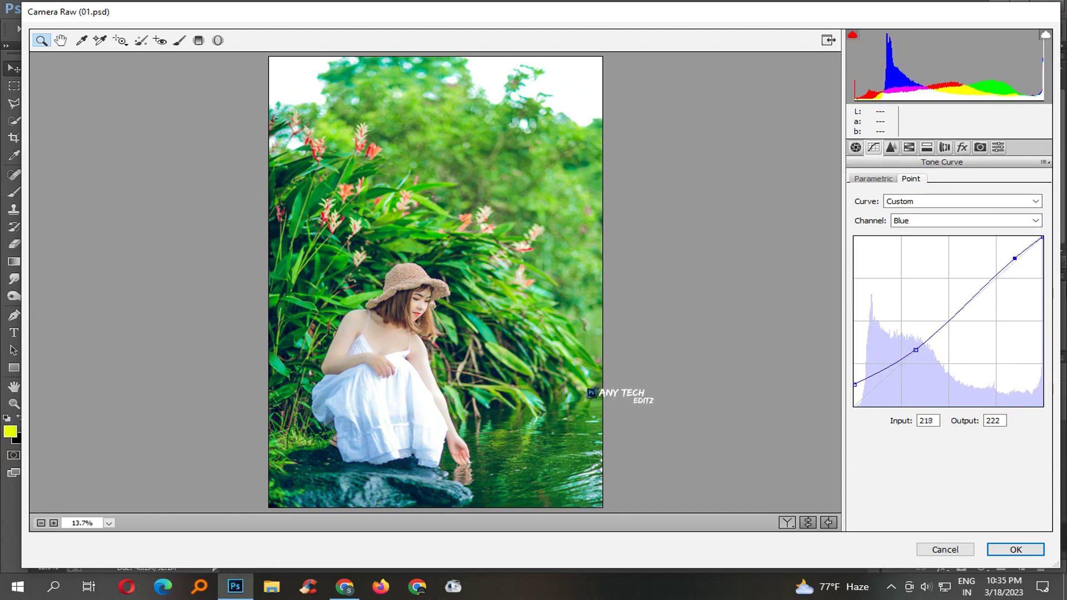
{"action": "key", "text": "Return"}
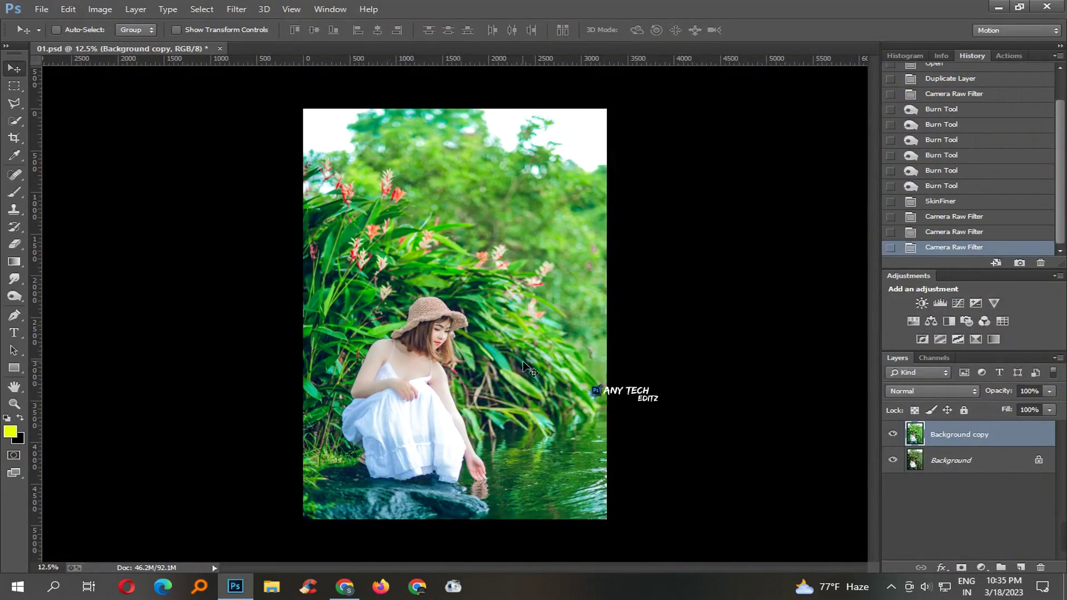
Step: Zoom in on the photo and resave 01.psd
{"action": "key", "text": "s"}
{"action": "key", "text": "ctrl+plus"}
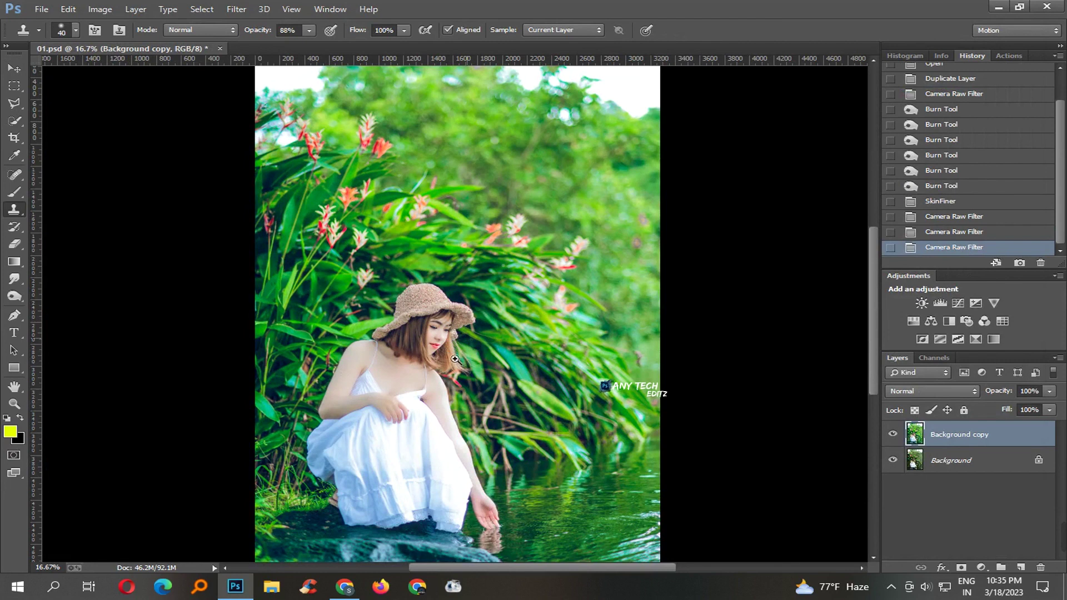
{"action": "scroll", "coordinate": [454, 359], "scroll_direction": "up", "scroll_amount": 2}
{"action": "key", "text": "ctrl+s"}
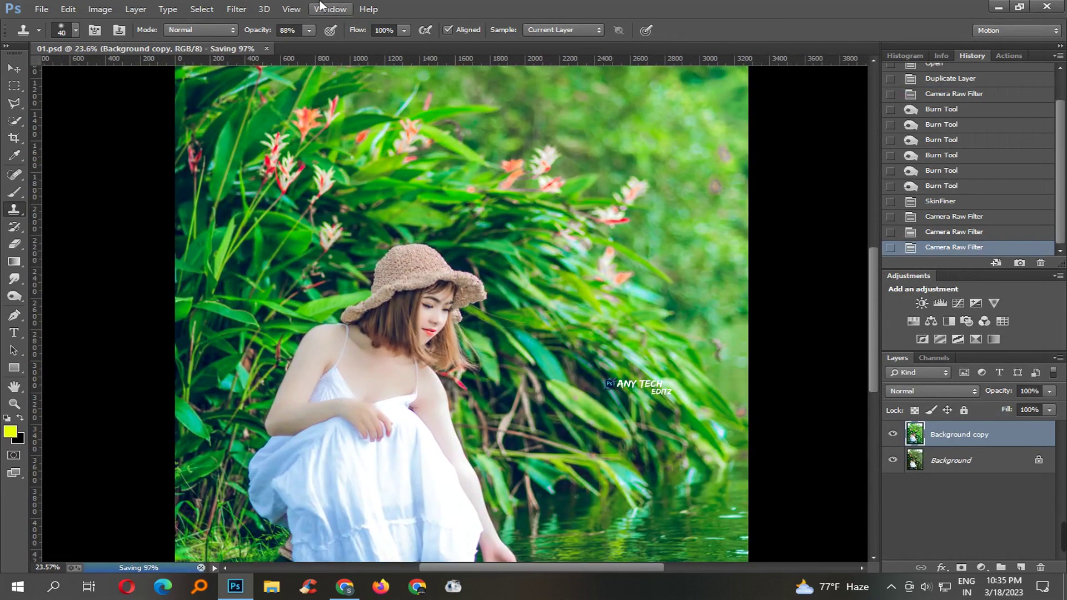
Step: Apply Noiseware Professional noise reduction with default settings after checking the face
{"action": "left_click", "coordinate": [236, 9]}
{"action": "mouse_move", "coordinate": [260, 341]}
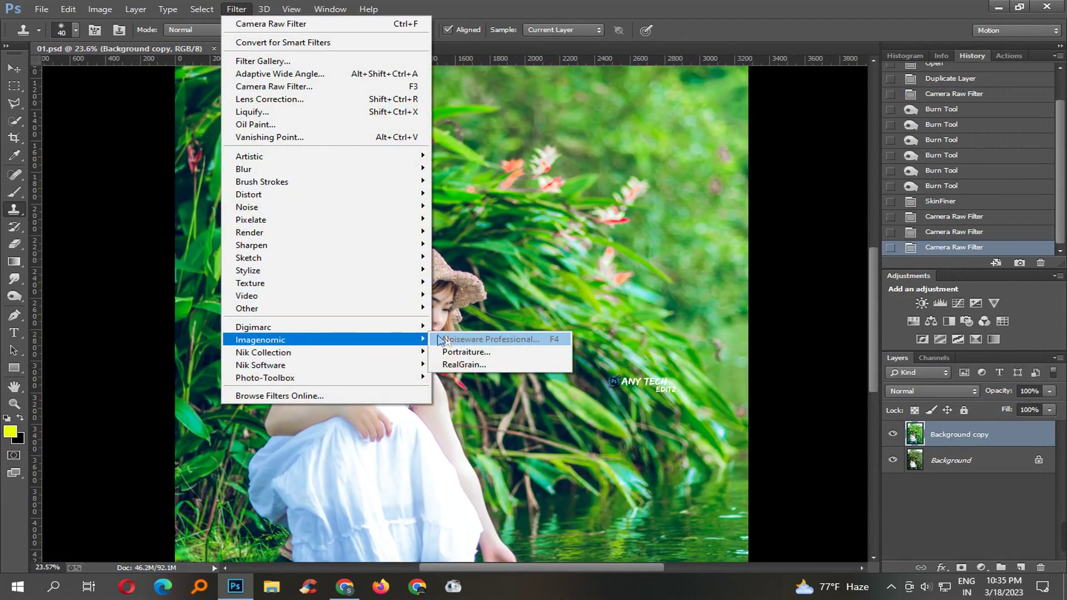
{"action": "left_click", "coordinate": [489, 339]}
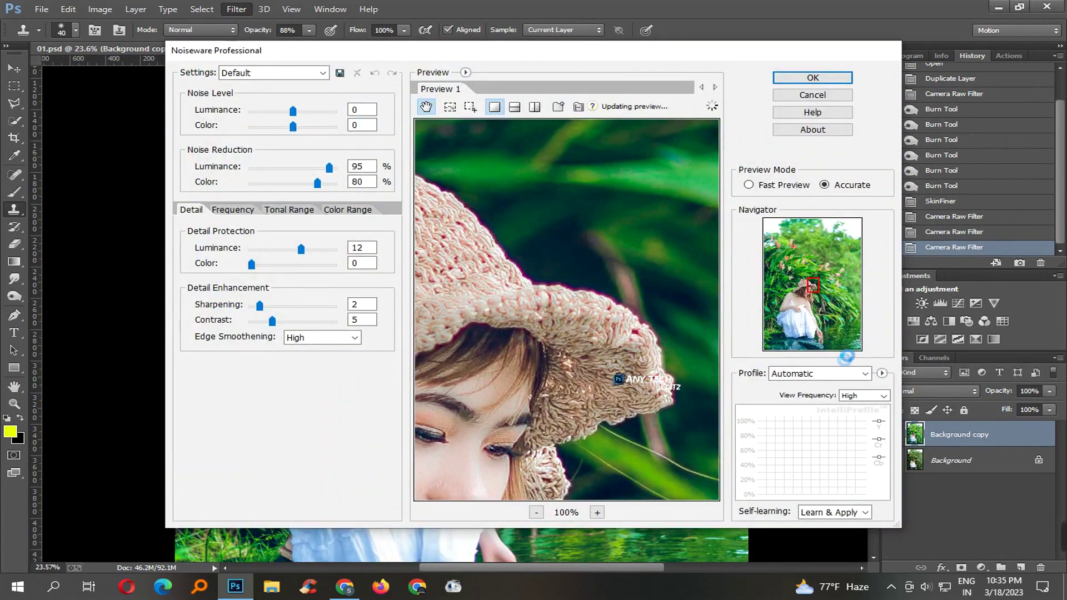
{"action": "left_click_drag", "start_coordinate": [542, 460], "coordinate": [642, 310]}
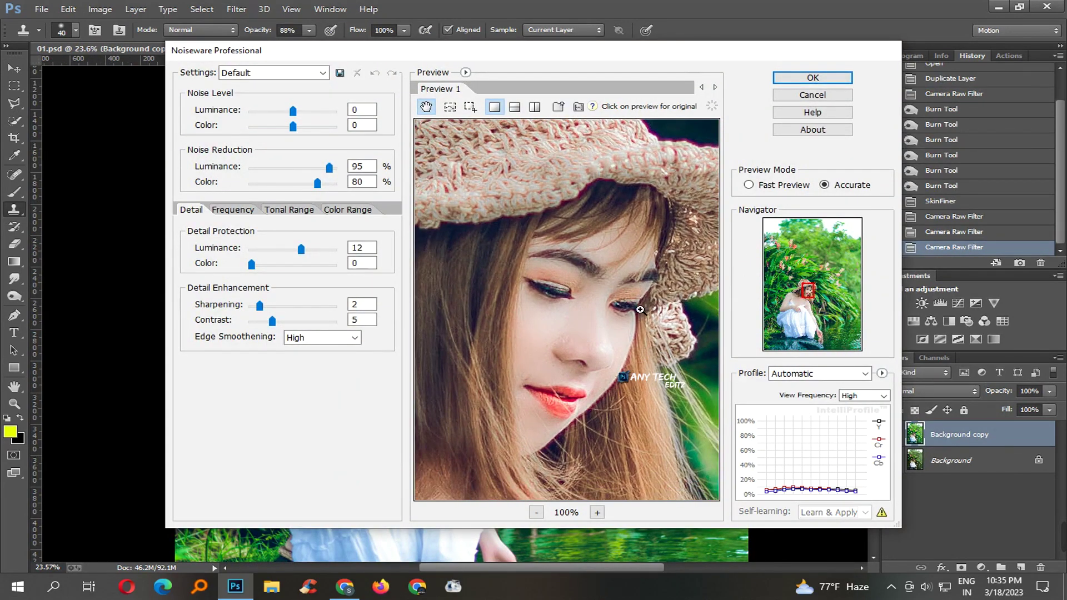
{"action": "scroll", "coordinate": [640, 310], "scroll_direction": "down", "scroll_amount": 1}
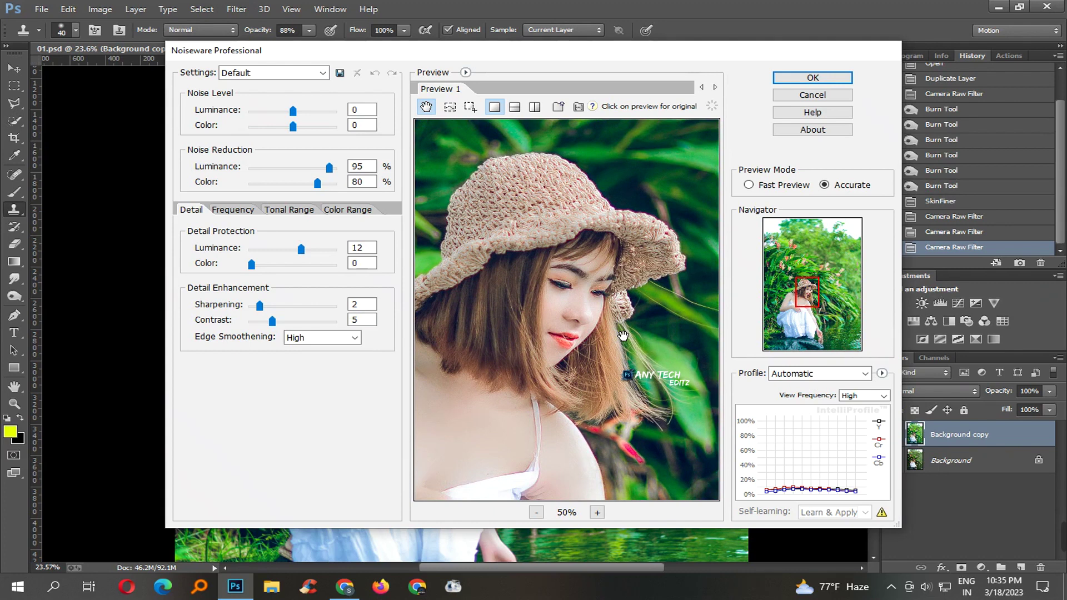
{"action": "key", "text": "Return"}
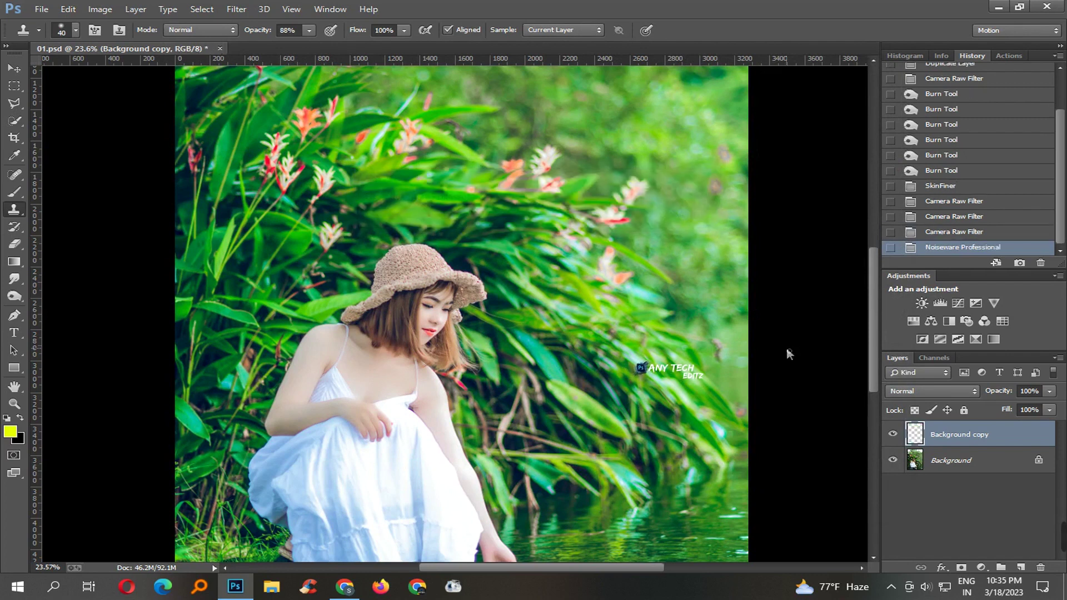
Step: Switch to the Brush tool and set the foreground colour to red
{"action": "scroll", "coordinate": [516, 295], "scroll_direction": "down", "scroll_amount": 3}
{"action": "key", "text": "ctrl+s"}
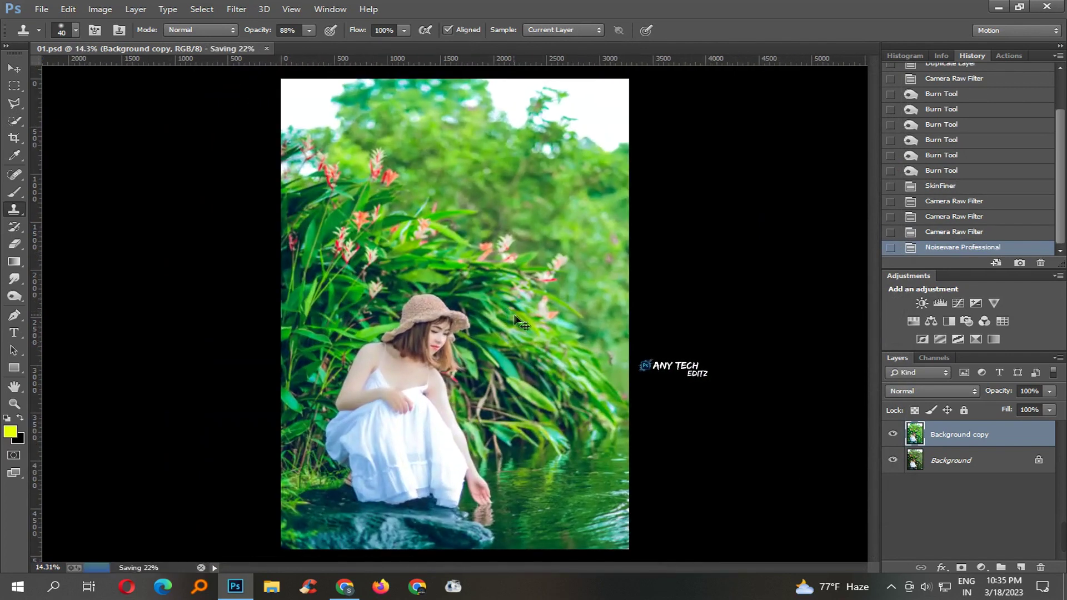
{"action": "left_click", "coordinate": [15, 192]}
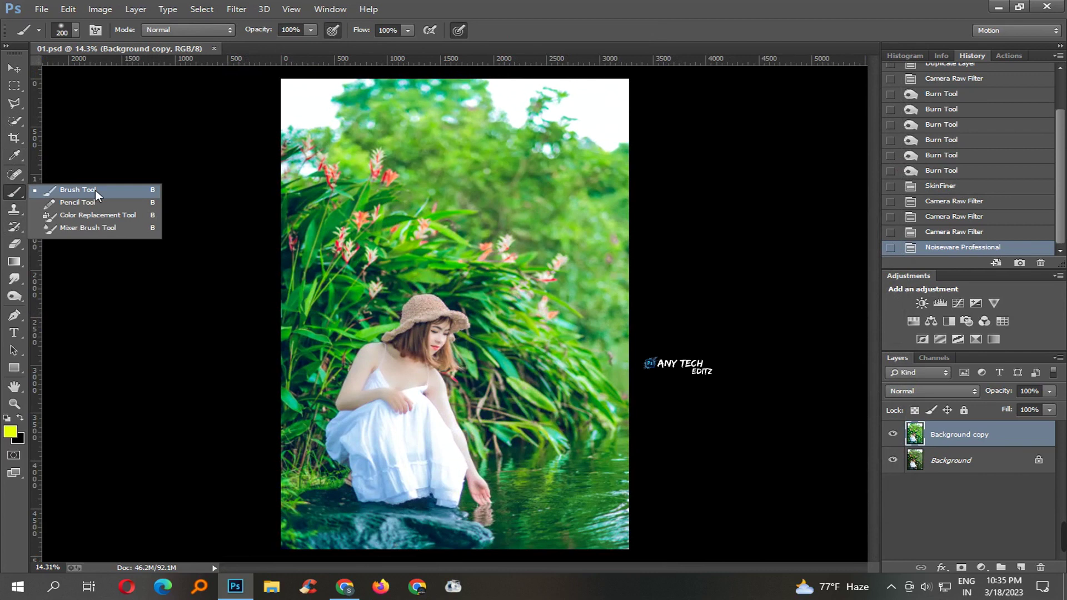
{"action": "left_click", "coordinate": [10, 432]}
{"action": "left_click", "coordinate": [848, 136]}
{"action": "key", "text": "Return"}
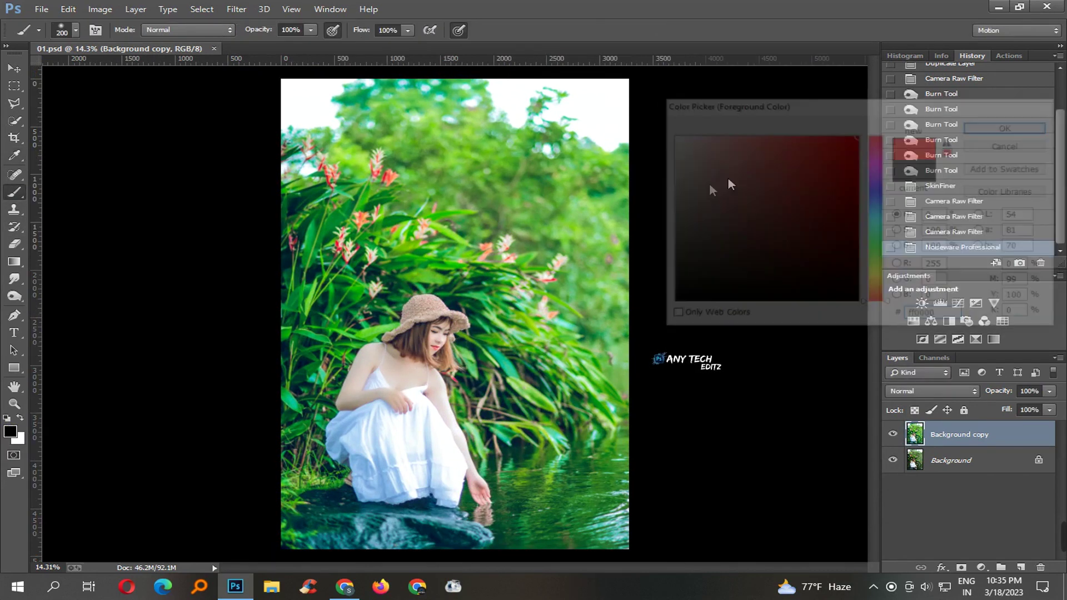
Step: Try Lighten and Screen blend modes, then undo back to the noise-reduced state
{"action": "left_click", "coordinate": [933, 391]}
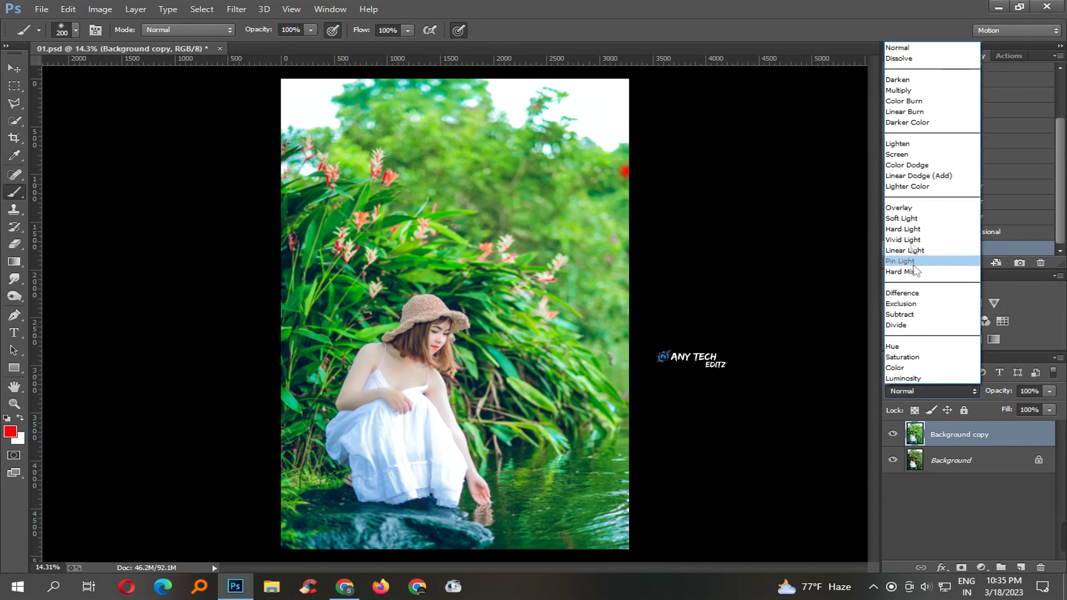
{"action": "left_click", "coordinate": [906, 139]}
{"action": "key", "text": "Down"}
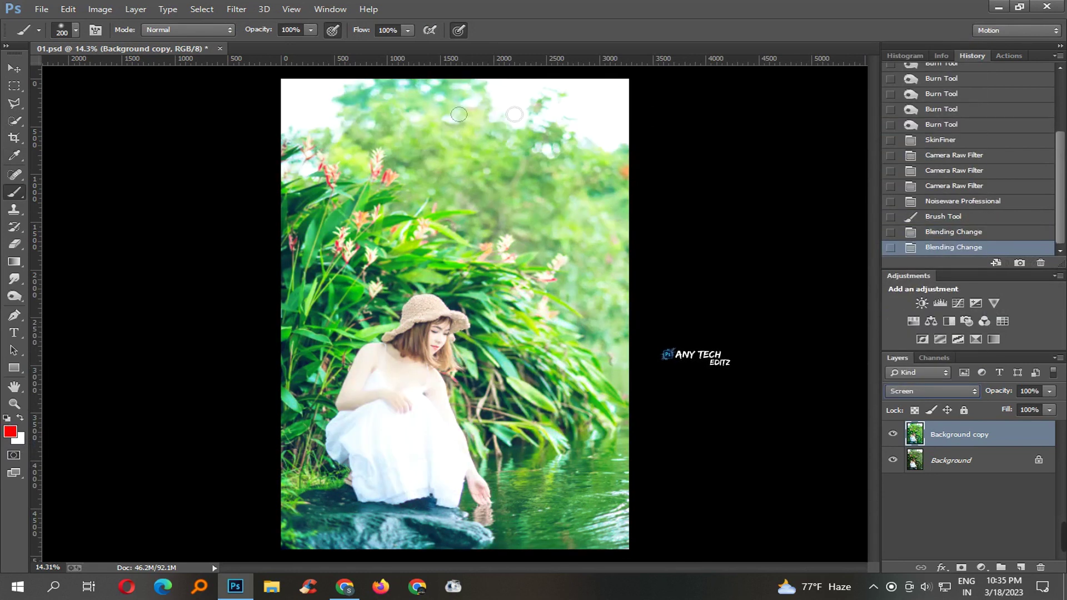
{"action": "key", "text": "ctrl+alt+z"}
{"action": "key", "text": "ctrl+alt+z"}
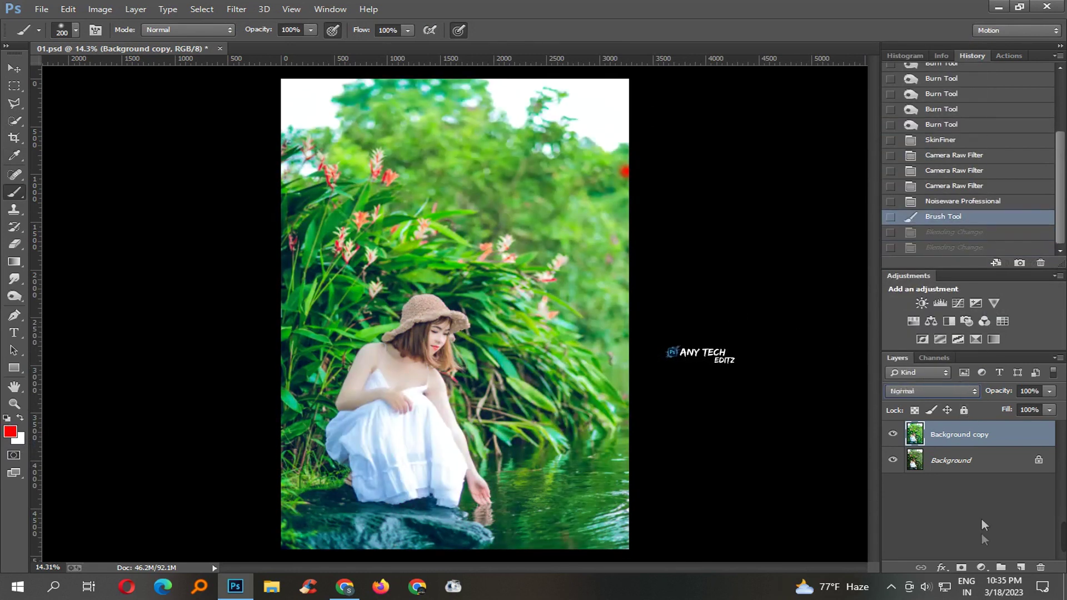
{"action": "key", "text": "ctrl+alt+z"}
Step: Paint a red dab on a new layer and set it to Screen blending
{"action": "left_click", "coordinate": [1025, 567]}
{"action": "left_click", "coordinate": [591, 295]}
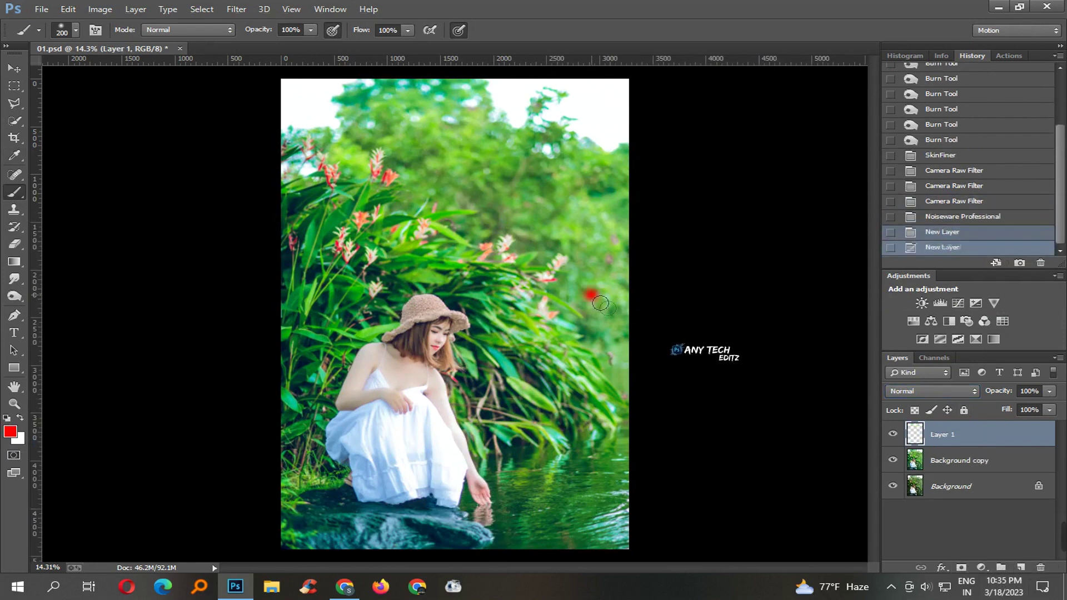
{"action": "left_click", "coordinate": [933, 391]}
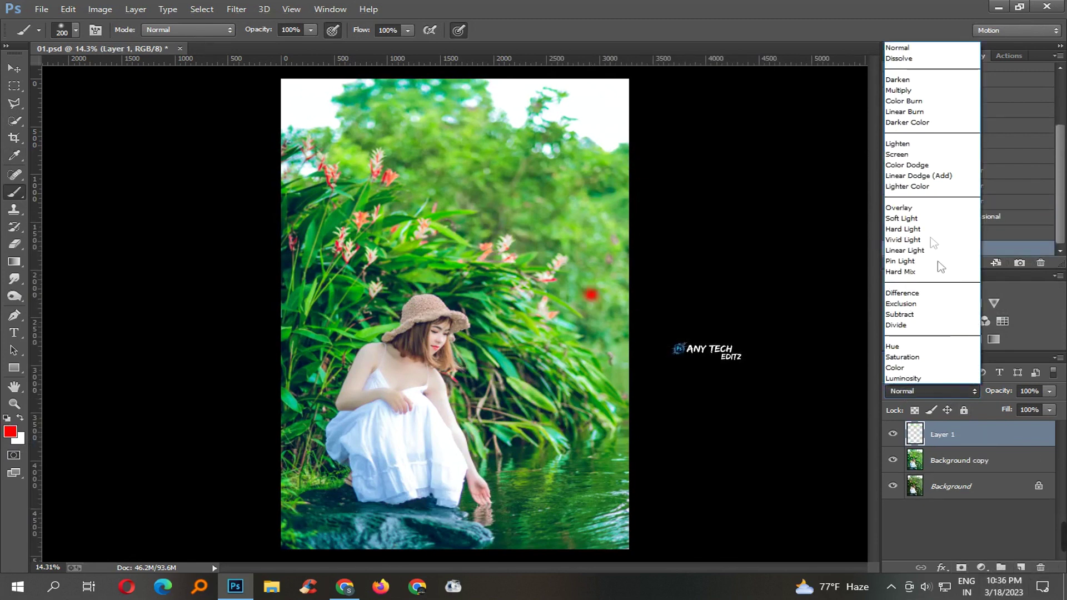
{"action": "left_click", "coordinate": [899, 154]}
Step: Scale the red dab into a wide glow and move it to the upper right
{"action": "key", "text": "ctrl+t"}
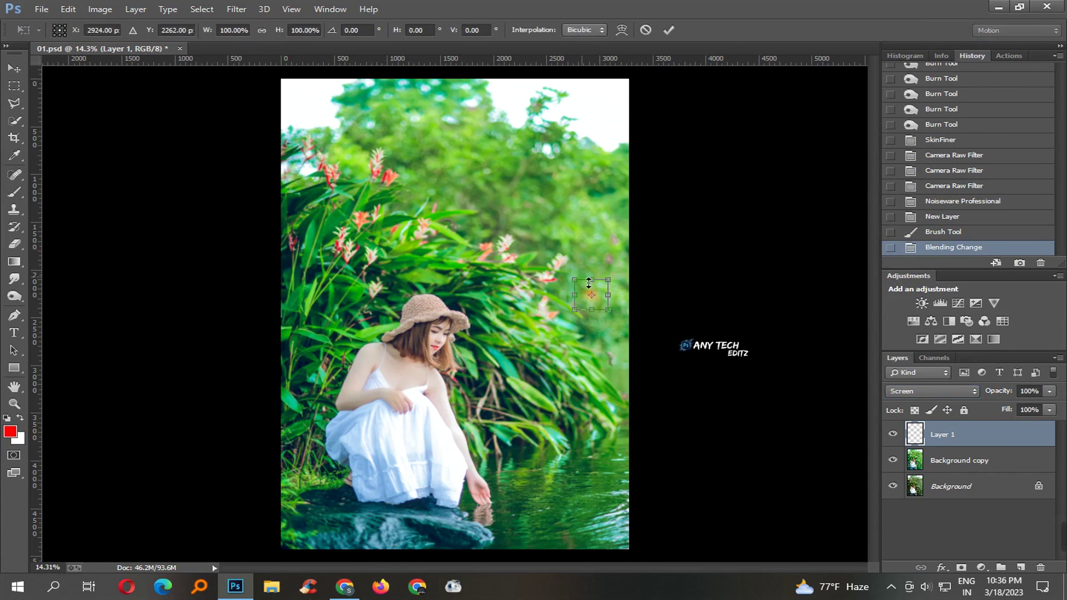
{"action": "left_click_drag", "start_coordinate": [610, 289], "coordinate": [778, 129]}
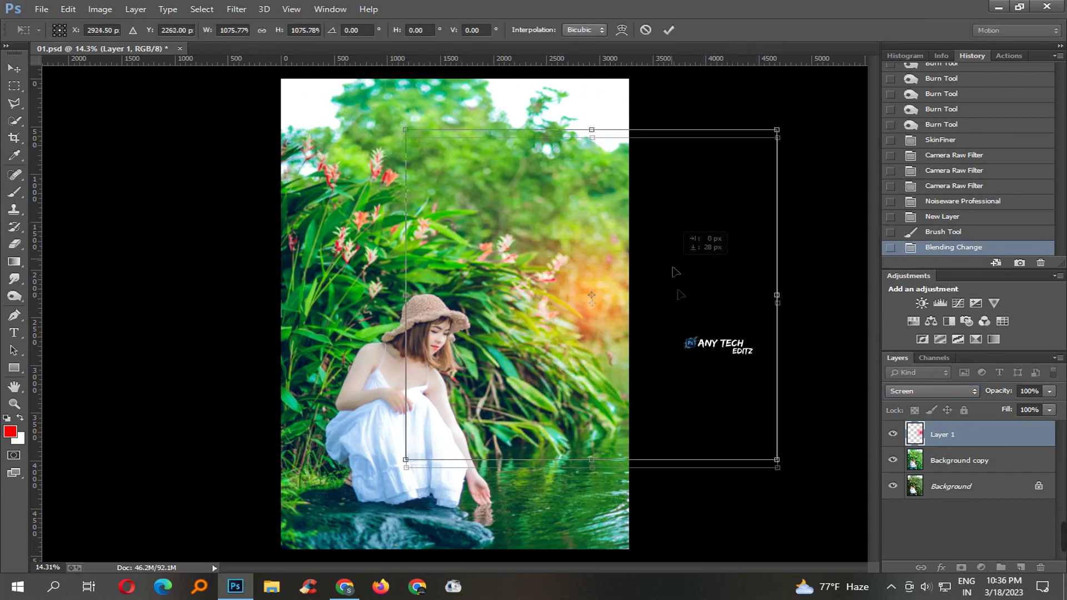
{"action": "left_click_drag", "start_coordinate": [679, 274], "coordinate": [681, 428]}
{"action": "key", "text": "Return"}
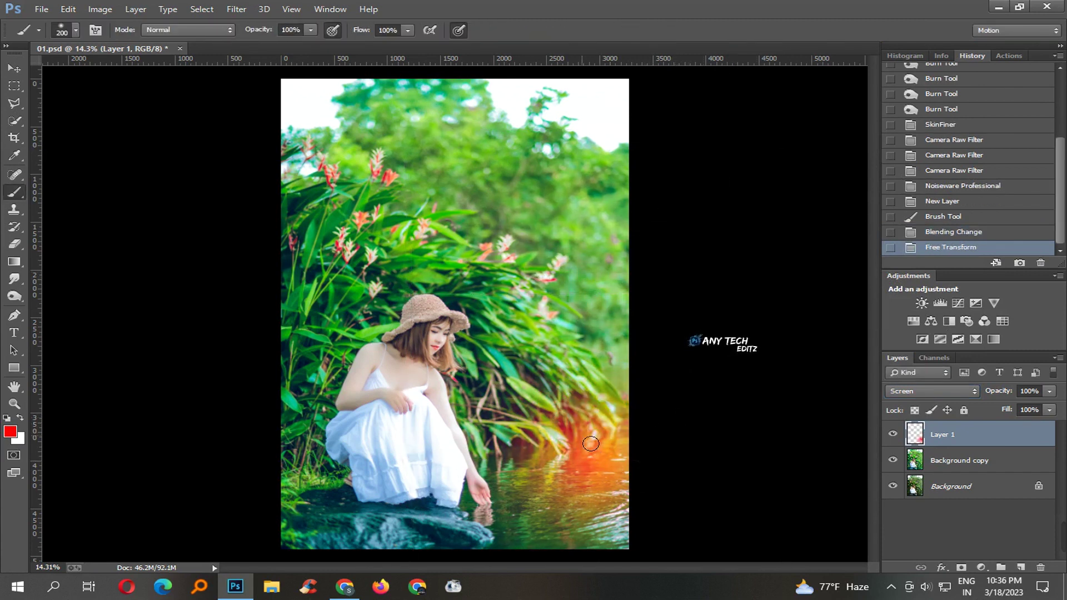
{"action": "key", "text": "v"}
{"action": "mouse_move", "coordinate": [590, 444]}
{"action": "left_mouse_down"}
{"action": "mouse_move", "coordinate": [603, 143]}
{"action": "mouse_move", "coordinate": [584, 221]}
{"action": "left_mouse_up"}
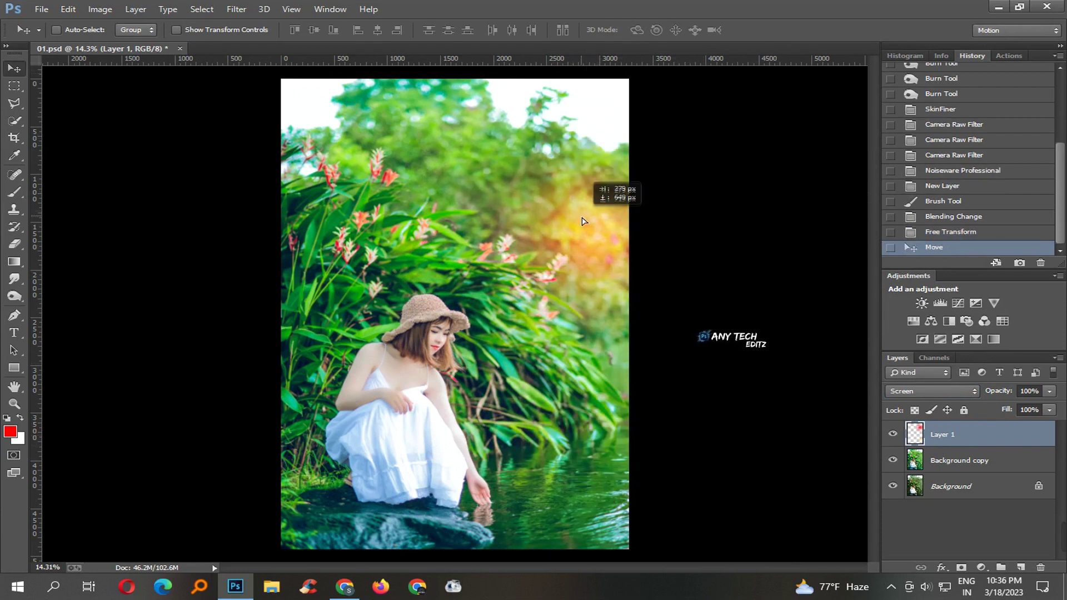
Step: Enlarge the orange glow on Layer 1 further with Free Transform
{"action": "scroll", "coordinate": [631, 231], "scroll_direction": "down", "scroll_amount": 2}
{"action": "scroll", "coordinate": [631, 230], "scroll_direction": "up", "scroll_amount": 5}
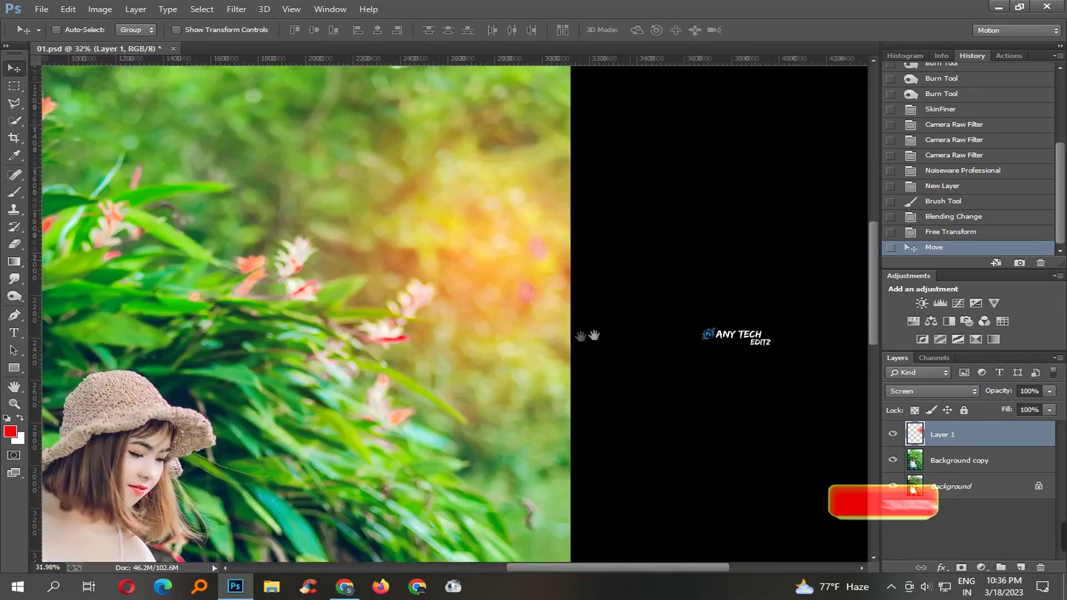
{"action": "scroll", "coordinate": [578, 302], "scroll_direction": "down", "scroll_amount": 5}
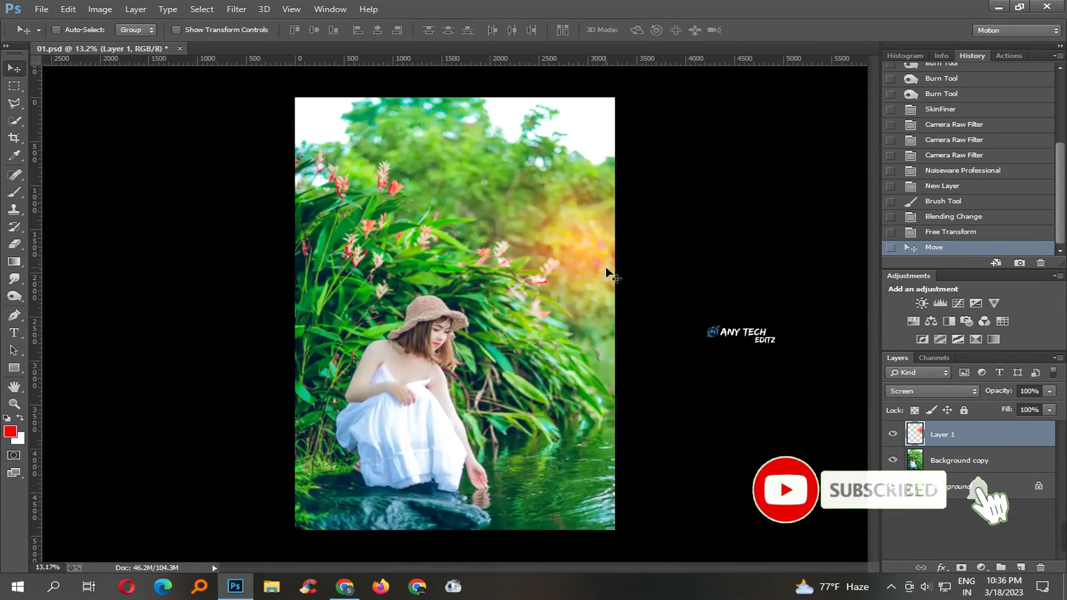
{"action": "key", "text": "ctrl+t"}
{"action": "left_click_drag", "start_coordinate": [415, 402], "coordinate": [255, 450]}
{"action": "key", "text": "Return"}
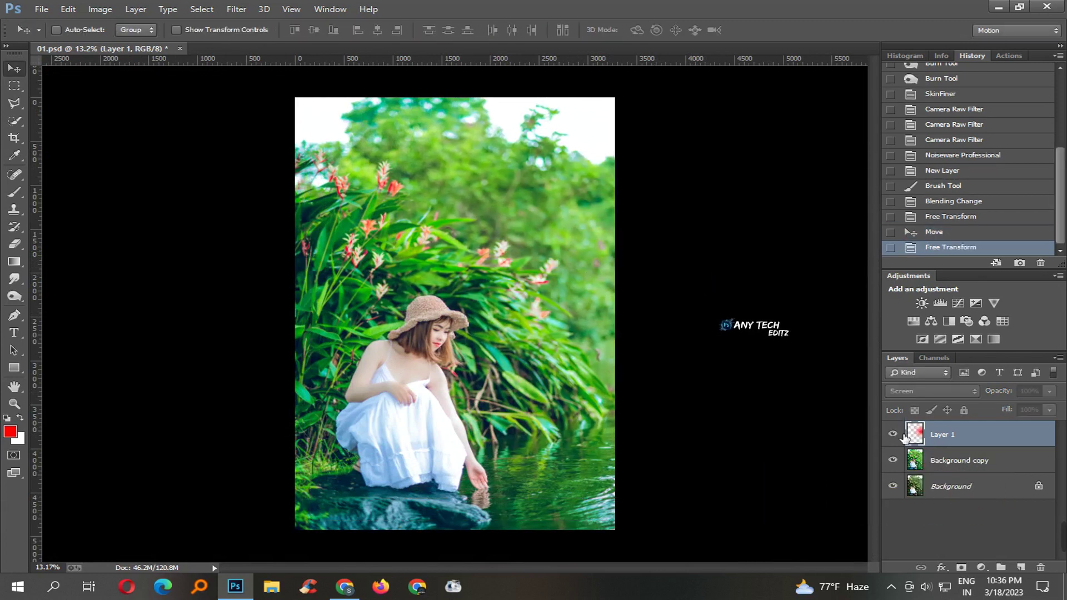
Step: Lower the orange glow layer's opacity to 79% and keep it visible
{"action": "left_click_drag", "start_coordinate": [988, 395], "coordinate": [984, 395]}
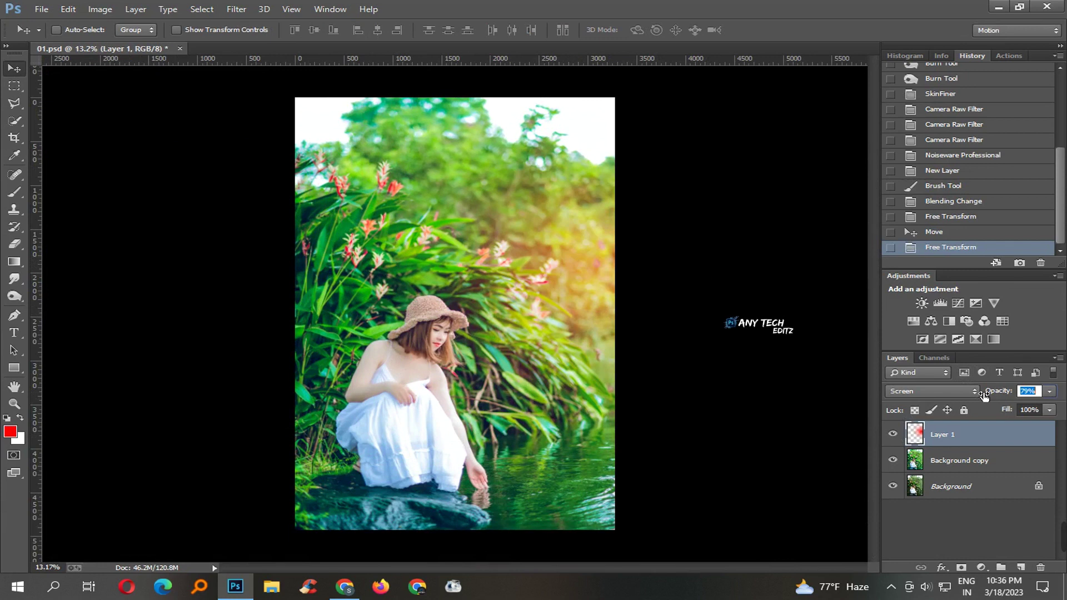
{"action": "scroll", "coordinate": [712, 317], "scroll_direction": "down", "scroll_amount": 2}
{"action": "scroll", "coordinate": [579, 345], "scroll_direction": "up", "scroll_amount": 1}
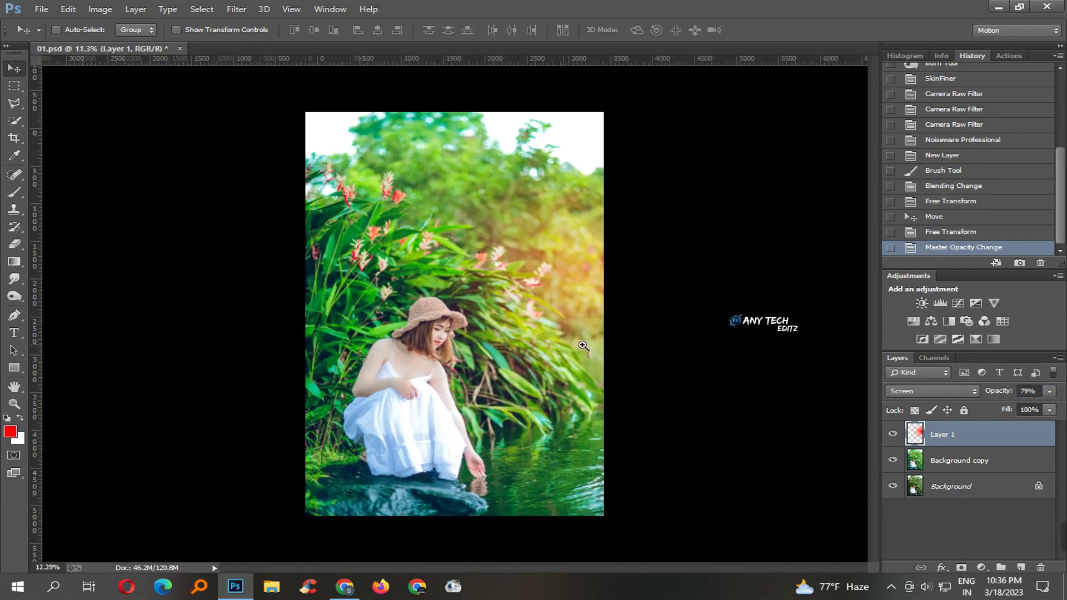
{"action": "left_click", "coordinate": [892, 434]}
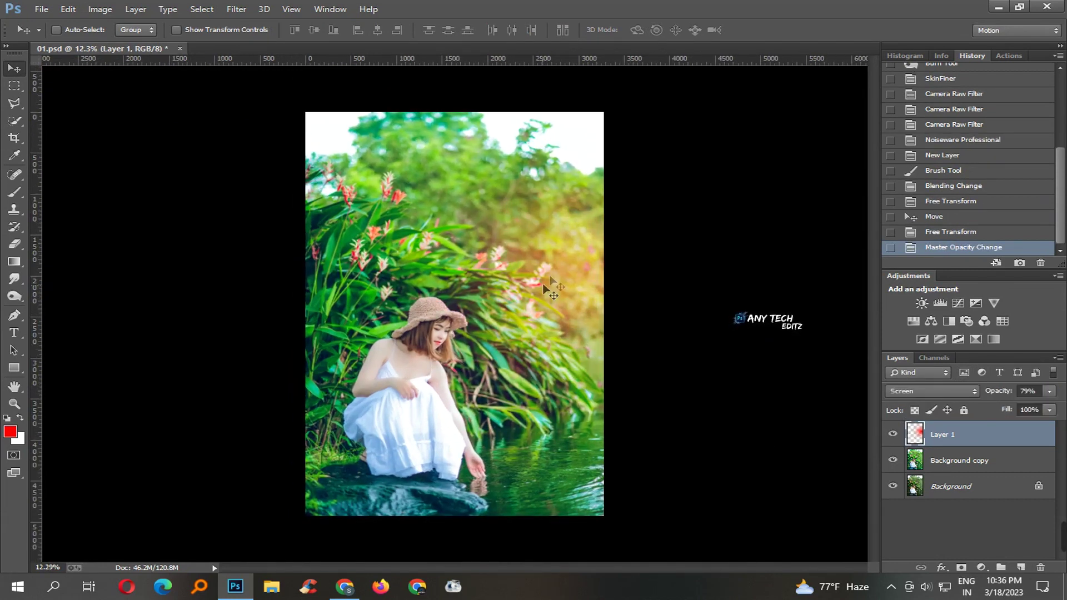
Step: Duplicate the glow to the top-left and set the copy's fill to 58%
{"action": "mouse_move", "coordinate": [579, 281]}
{"action": "left_mouse_down"}
{"action": "mouse_move", "coordinate": [309, 183]}
{"action": "mouse_move", "coordinate": [420, 185]}
{"action": "left_mouse_up"}
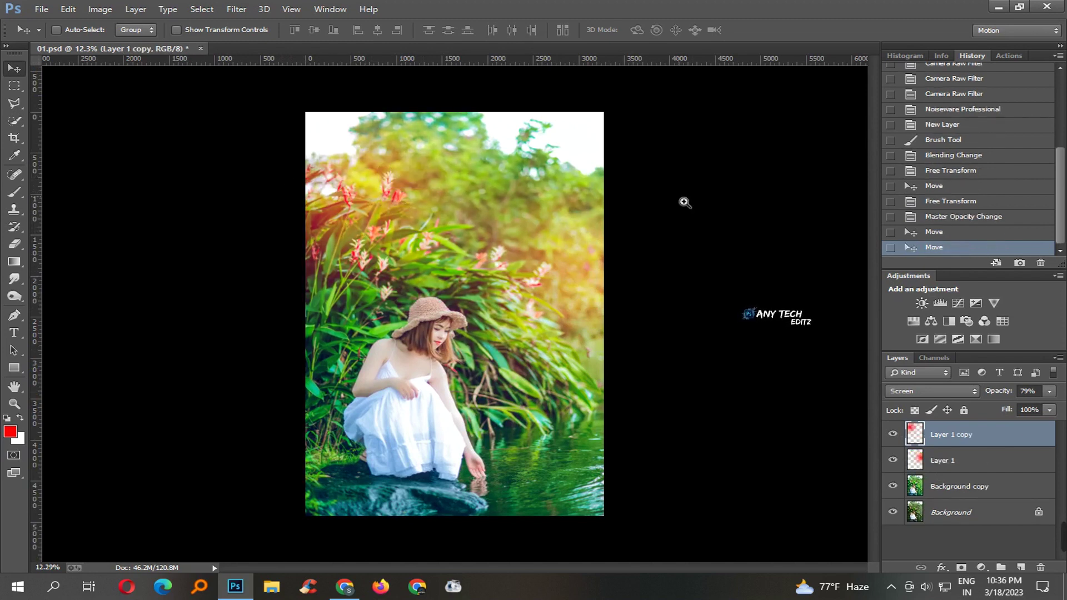
{"action": "scroll", "coordinate": [529, 299], "scroll_direction": "down", "scroll_amount": 3}
{"action": "scroll", "coordinate": [529, 299], "scroll_direction": "up", "scroll_amount": 2}
{"action": "mouse_move", "coordinate": [1008, 417]}
{"action": "left_mouse_down"}
{"action": "mouse_move", "coordinate": [976, 417]}
{"action": "mouse_move", "coordinate": [990, 417]}
{"action": "left_mouse_up"}
{"action": "scroll", "coordinate": [634, 375], "scroll_direction": "down", "scroll_amount": 2}
{"action": "scroll", "coordinate": [633, 375], "scroll_direction": "up", "scroll_amount": 2}
Step: Merge the glow copy into Layer 1, then into Background copy
{"action": "key", "text": "ctrl+e"}
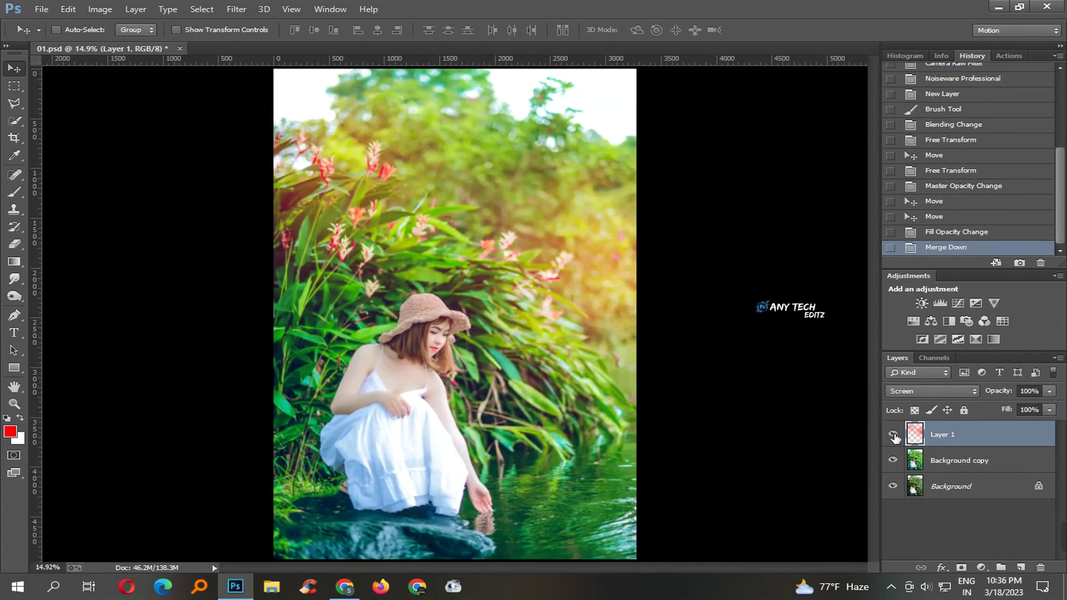
{"action": "left_click", "coordinate": [894, 435]}
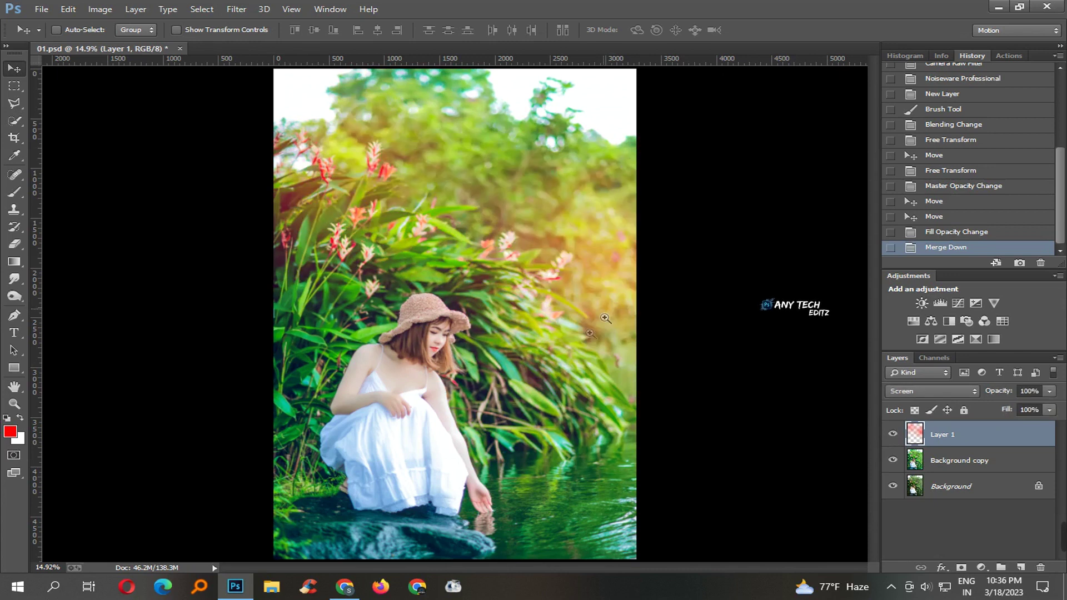
{"action": "scroll", "coordinate": [605, 319], "scroll_direction": "down", "scroll_amount": 1}
{"action": "key", "text": "ctrl+e"}
{"action": "key", "text": "ctrl+s"}
Step: Compare against the original, then open and cancel the Camera Raw filter
{"action": "left_click", "coordinate": [894, 435]}
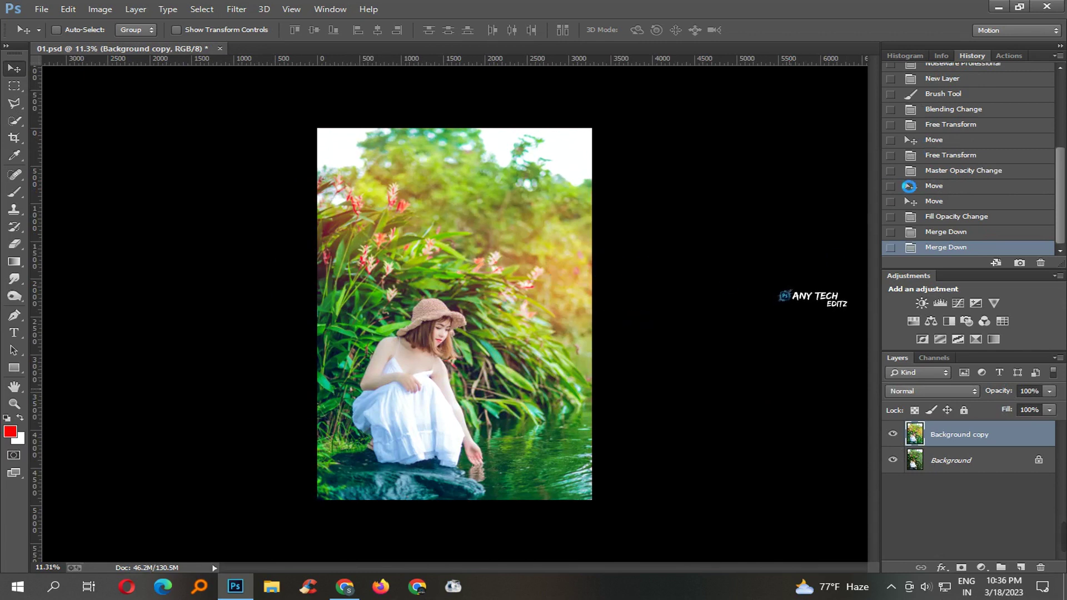
{"action": "key", "text": "ctrl+shift+a"}
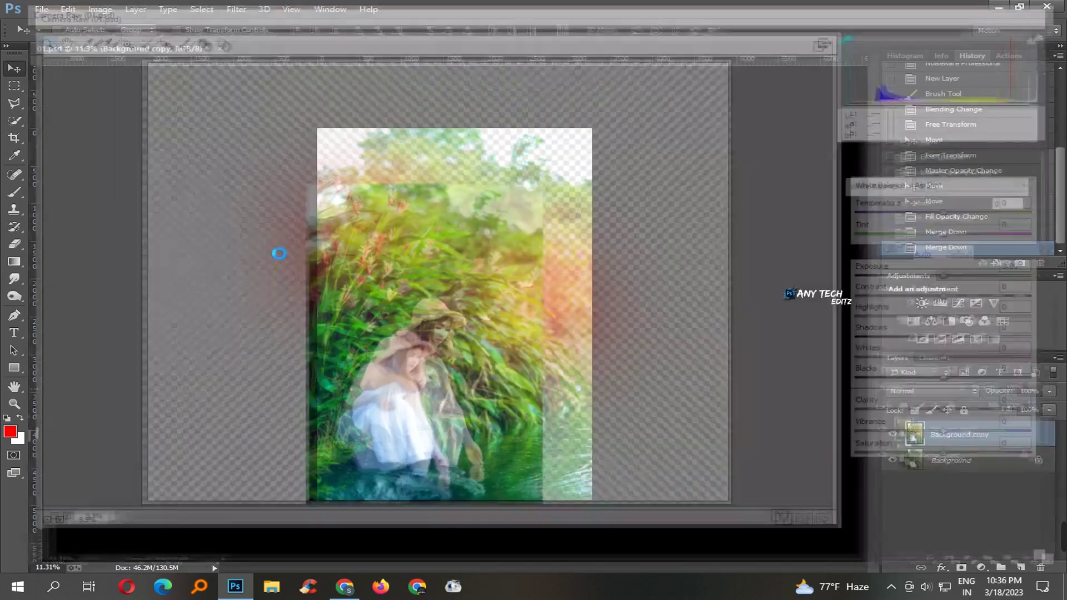
{"action": "key", "text": "Escape"}
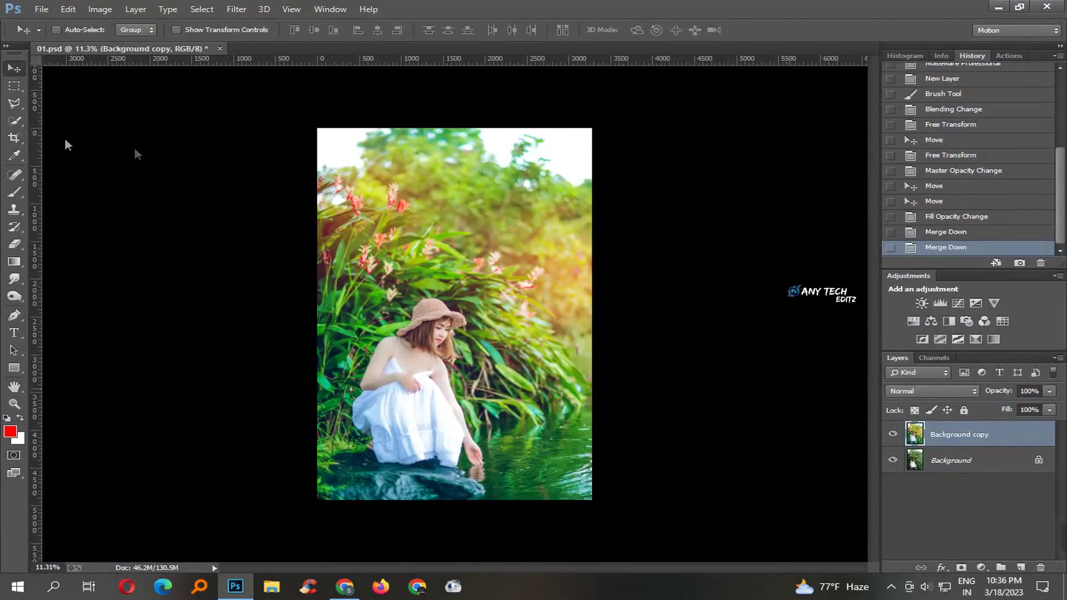
Step: Commit a full-canvas crop with the Crop tool
{"action": "left_click", "coordinate": [14, 138]}
{"action": "left_click", "coordinate": [66, 137]}
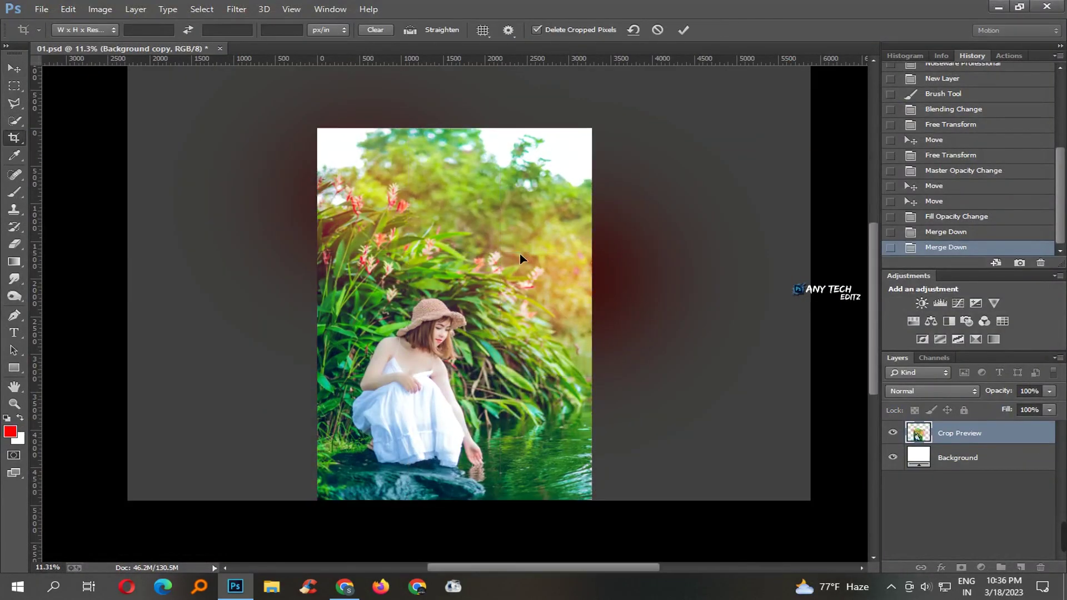
{"action": "key", "text": "Return"}
Step: In Camera Raw, reset Yellows saturation to 0 and set Greens saturation to +1
{"action": "key", "text": "v"}
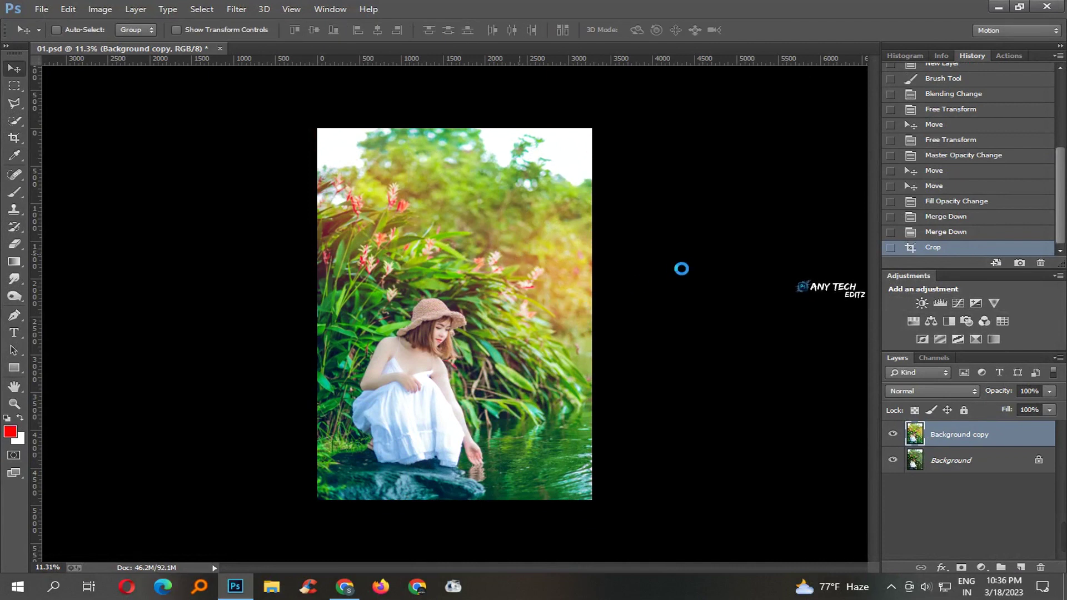
{"action": "key", "text": "ctrl+shift+a"}
{"action": "left_click", "coordinate": [926, 147]}
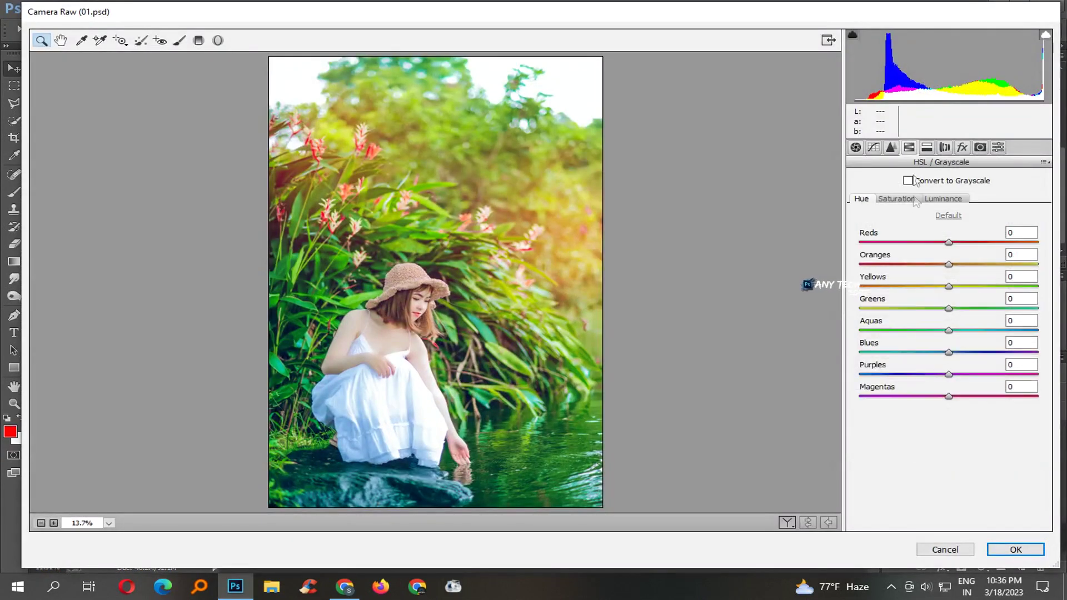
{"action": "left_click", "coordinate": [897, 199]}
{"action": "mouse_move", "coordinate": [949, 286]}
{"action": "left_mouse_down"}
{"action": "mouse_move", "coordinate": [968, 287]}
{"action": "mouse_move", "coordinate": [922, 304]}
{"action": "mouse_move", "coordinate": [962, 305]}
{"action": "left_mouse_up"}
{"action": "double_click", "coordinate": [968, 286]}
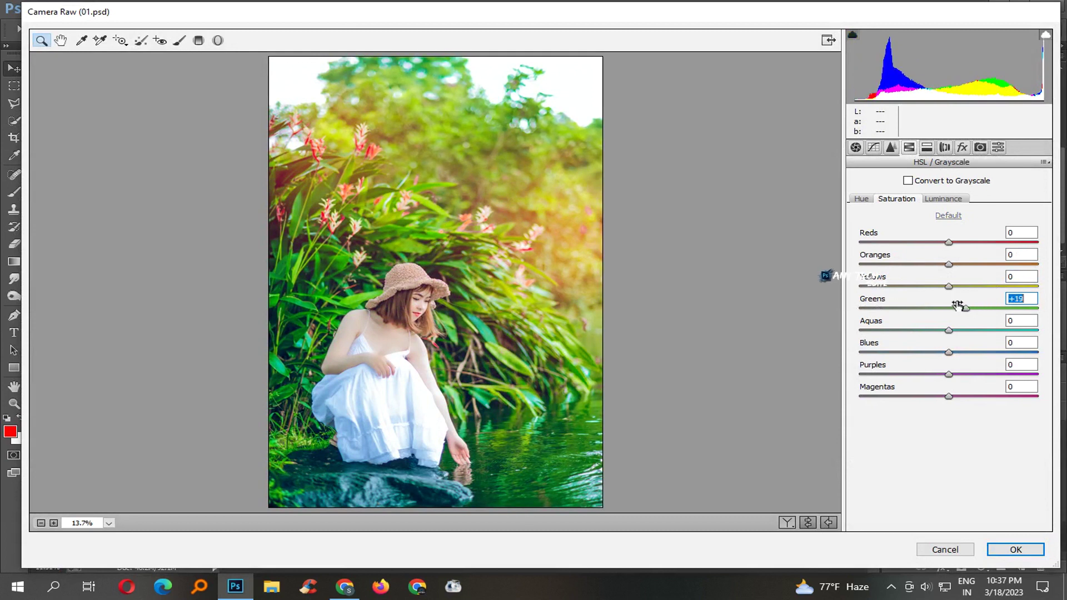
{"action": "left_click_drag", "start_coordinate": [962, 305], "coordinate": [950, 306]}
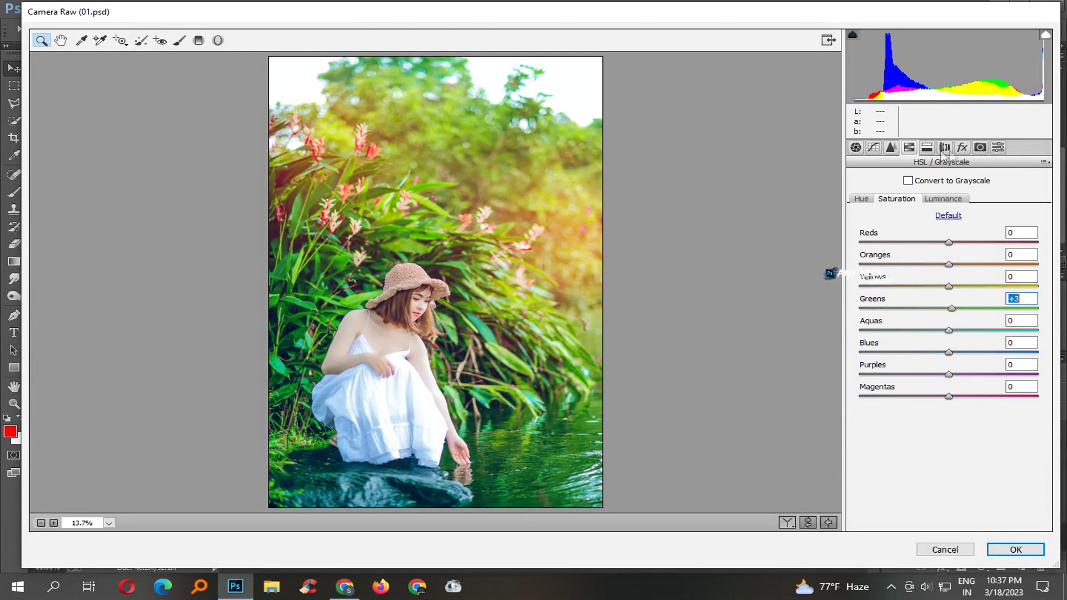
Step: Add a -25 edge vignette and draw a radial filter ellipse over the photo
{"action": "left_click", "coordinate": [962, 148]}
{"action": "left_click_drag", "start_coordinate": [955, 321], "coordinate": [939, 322]}
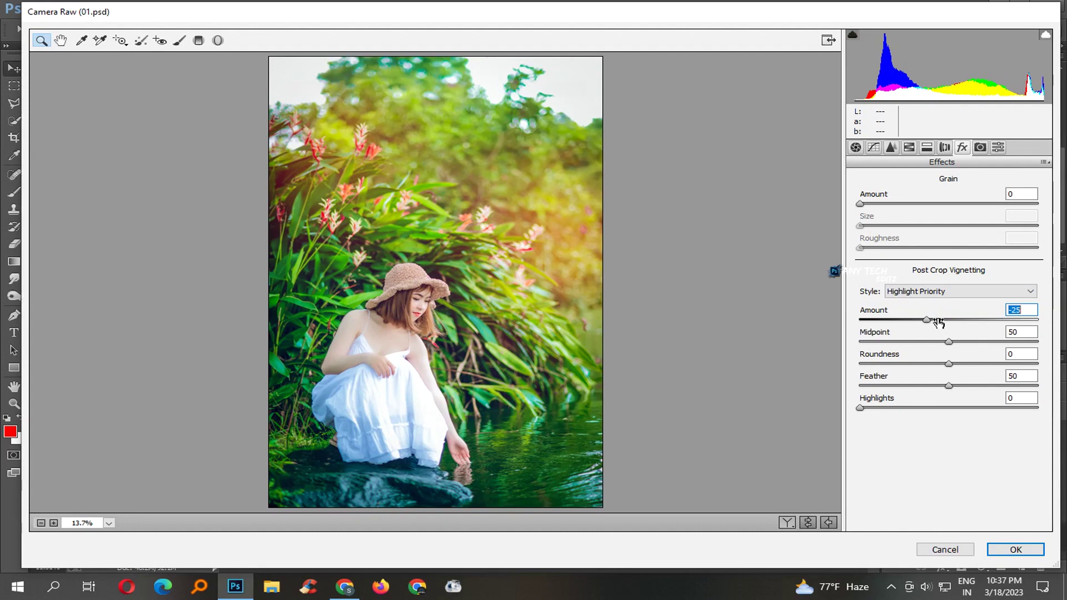
{"action": "left_click", "coordinate": [218, 40]}
{"action": "mouse_move", "coordinate": [341, 211]}
{"action": "left_mouse_down"}
{"action": "mouse_move", "coordinate": [404, 367]}
{"action": "mouse_move", "coordinate": [579, 489]}
{"action": "left_mouse_up"}
{"action": "left_click_drag", "start_coordinate": [484, 480], "coordinate": [484, 426]}
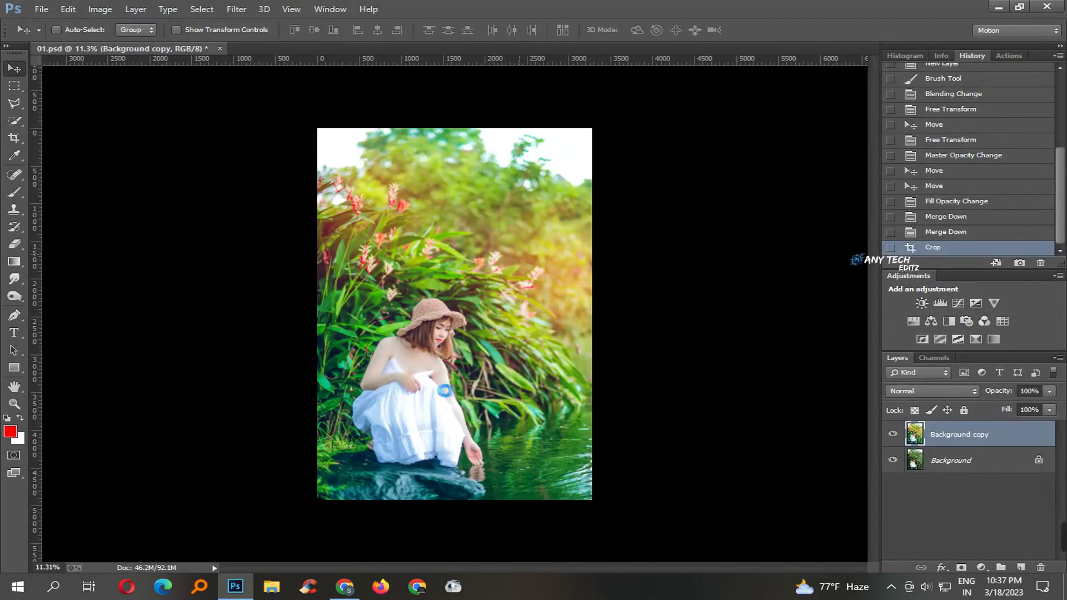
Step: Apply the Camera Raw grade, save the document and fit the photo in view
{"action": "key", "text": "s"}
{"action": "key", "text": "ctrl+minus"}
{"action": "key", "text": "ctrl+plus"}
{"action": "key", "text": "ctrl+s"}
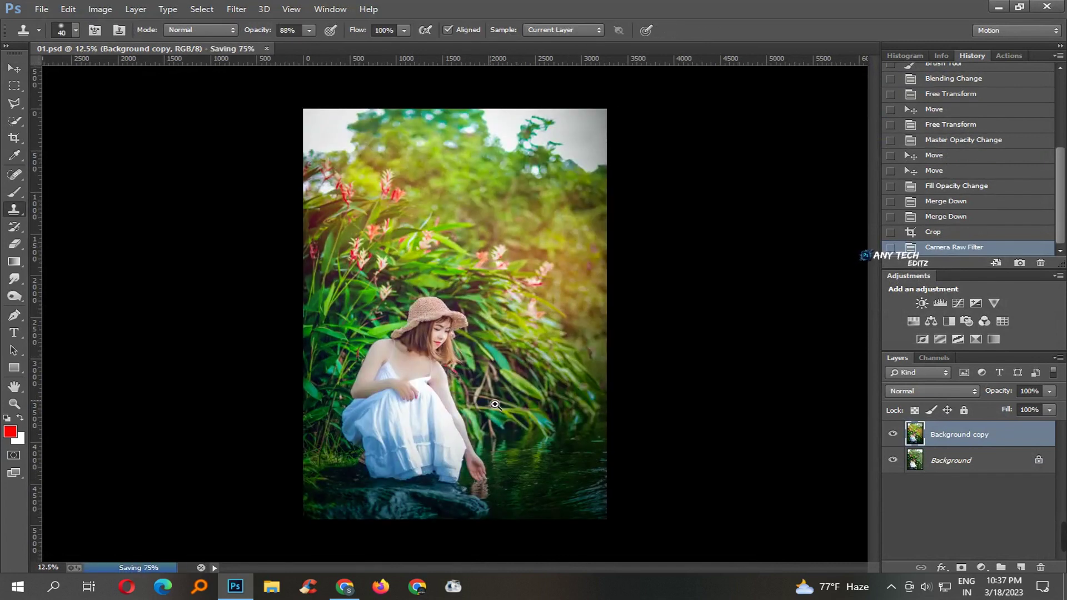
{"action": "key", "text": "ctrl+plus"}
{"action": "key", "text": "v"}
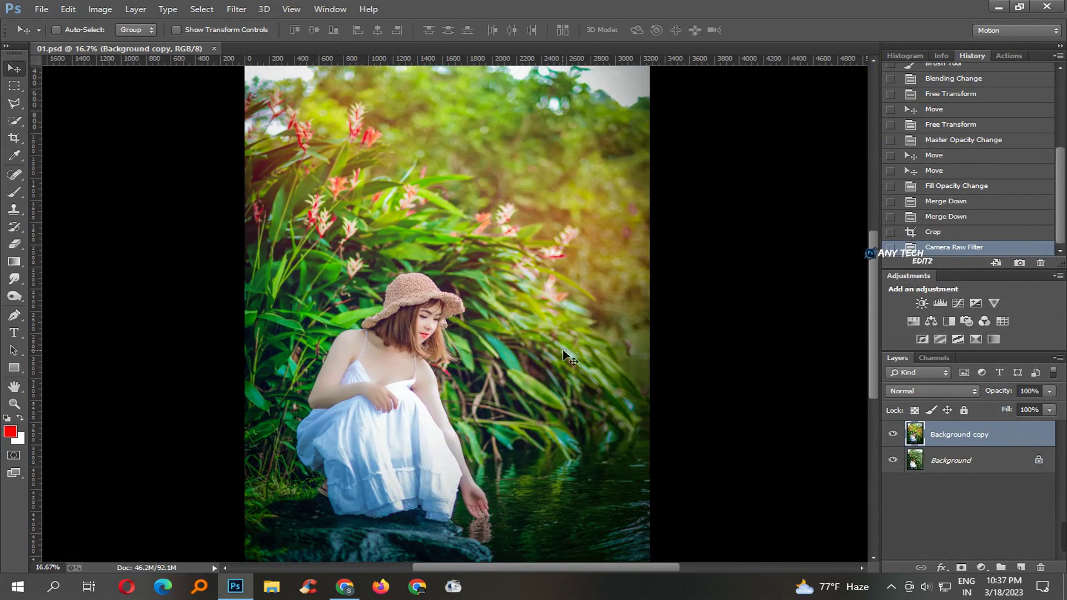
{"action": "key", "text": "ctrl+minus"}
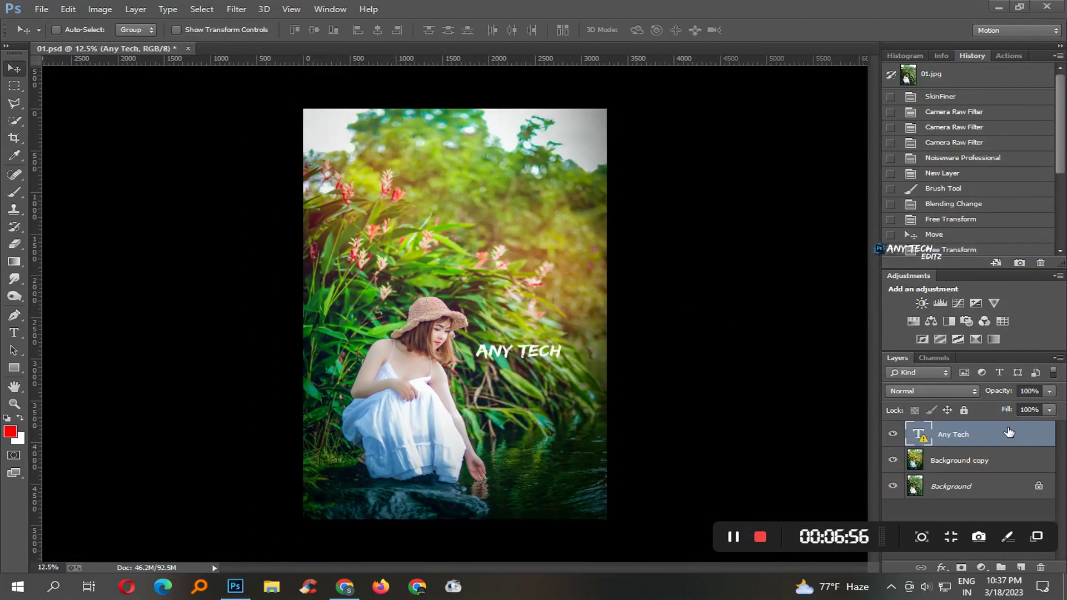
Step: Scale the Any Tech text watermark down to a smaller size
{"action": "key", "text": "ctrl+t"}
{"action": "key", "text": "Return"}
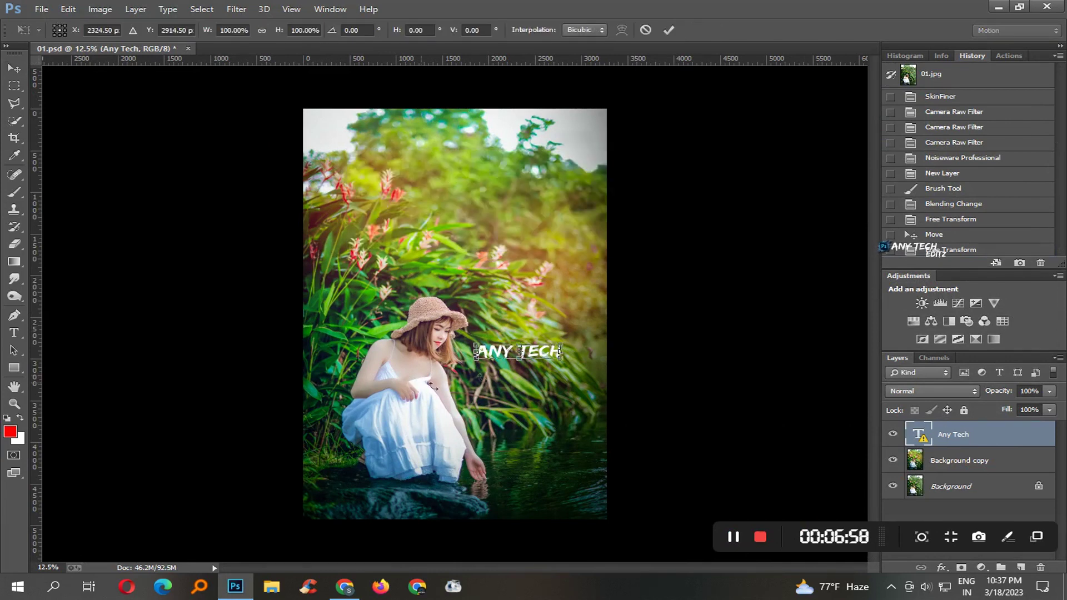
{"action": "mouse_move", "coordinate": [564, 349]}
{"action": "left_mouse_down"}
{"action": "mouse_move", "coordinate": [553, 344]}
{"action": "mouse_move", "coordinate": [540, 364]}
{"action": "mouse_move", "coordinate": [581, 498]}
{"action": "left_mouse_up"}
{"action": "key", "text": "Return"}
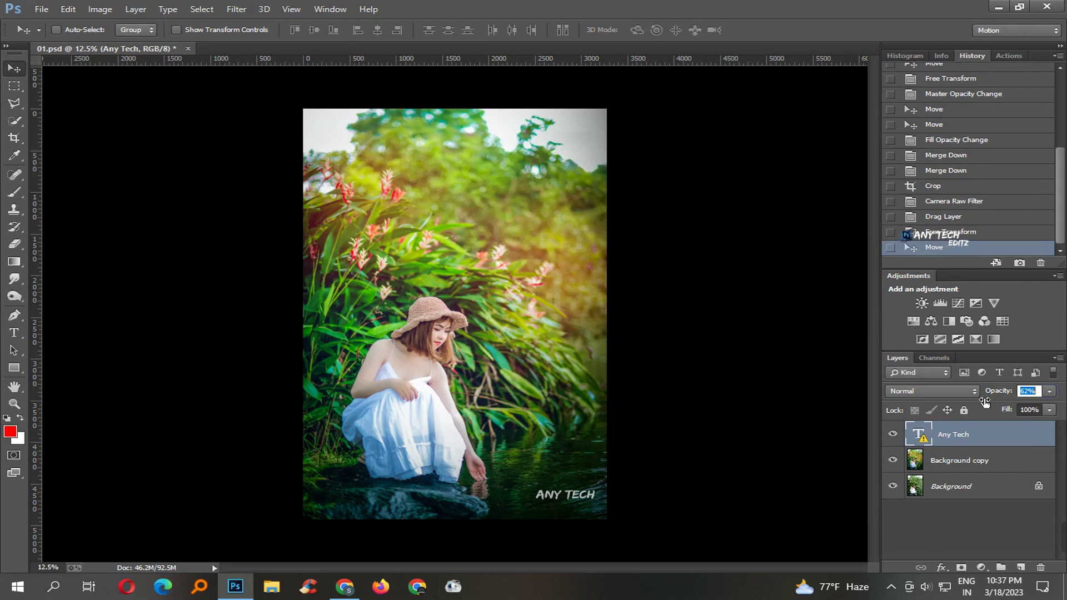
Step: Merge the 68%-opacity watermark into Background copy, compare before/after, and save
{"action": "key", "text": "Return"}
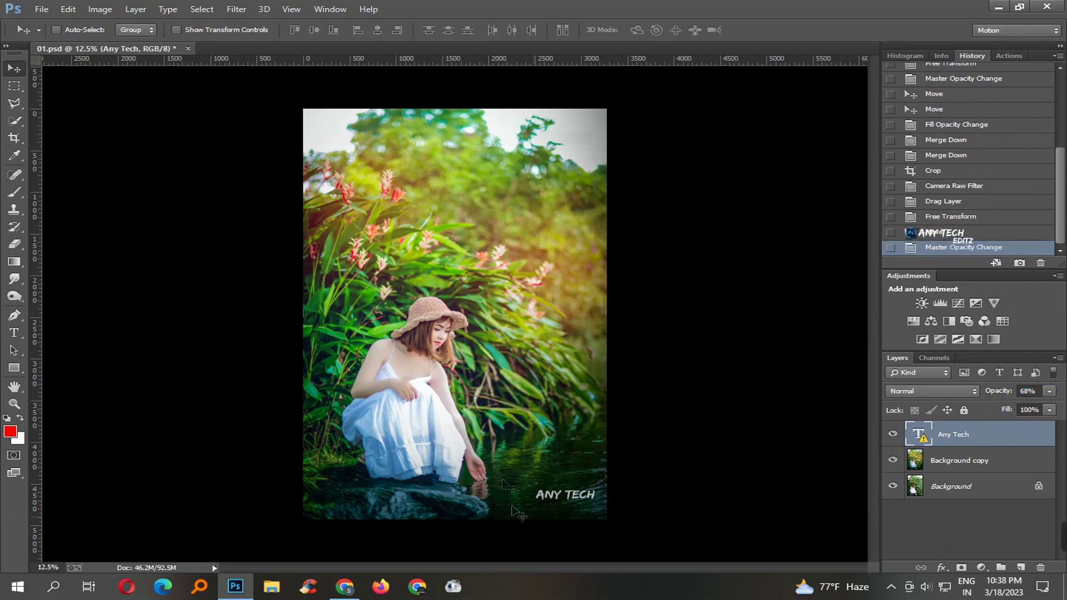
{"action": "scroll", "coordinate": [521, 364], "scroll_direction": "down", "scroll_amount": 2}
{"action": "scroll", "coordinate": [522, 363], "scroll_direction": "up", "scroll_amount": 3}
{"action": "scroll", "coordinate": [521, 364], "scroll_direction": "down", "scroll_amount": 1}
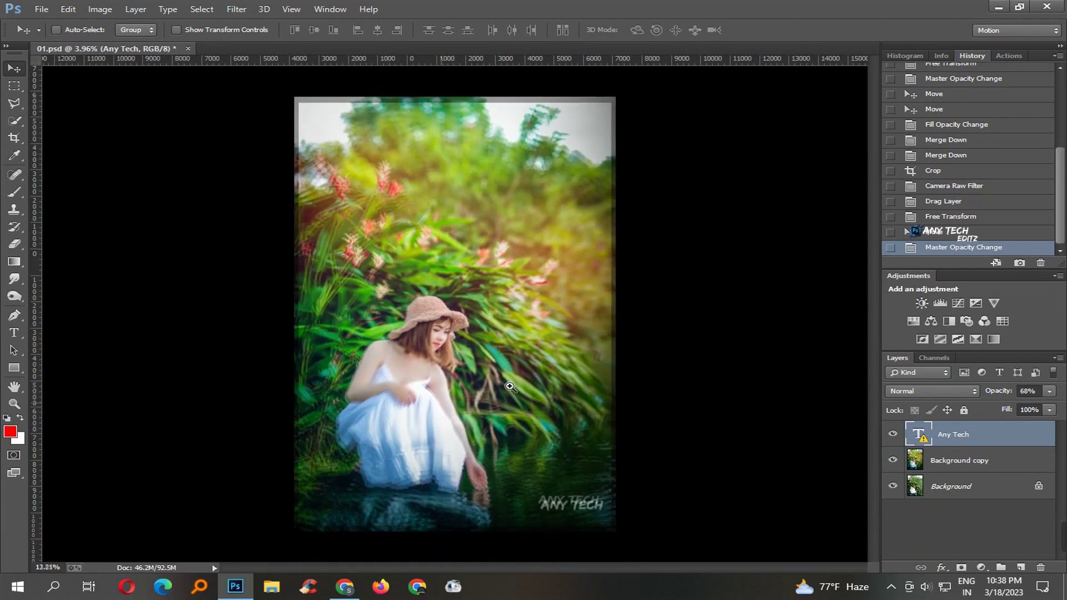
{"action": "key", "text": "ctrl+e"}
{"action": "left_click", "coordinate": [893, 434]}
{"action": "left_click", "coordinate": [893, 435]}
{"action": "key", "text": "ctrl+s"}
{"action": "scroll", "coordinate": [578, 396], "scroll_direction": "up", "scroll_amount": 1}
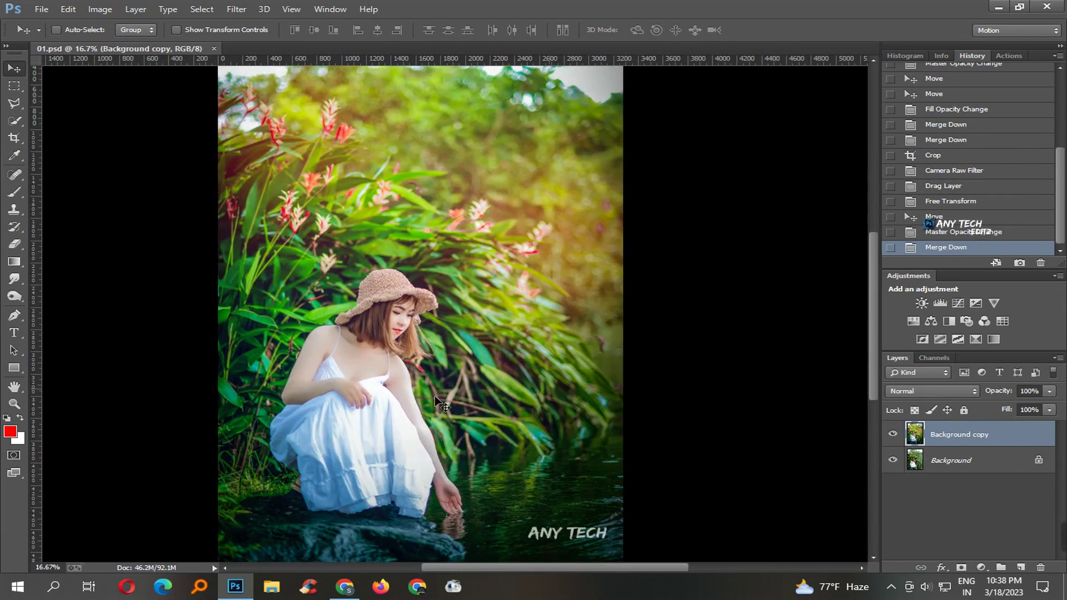
Step: Save a JPEG copy named 01, accepting the default quality options
{"action": "key", "text": "ctrl+shift+s"}
{"action": "left_click", "coordinate": [174, 446]}
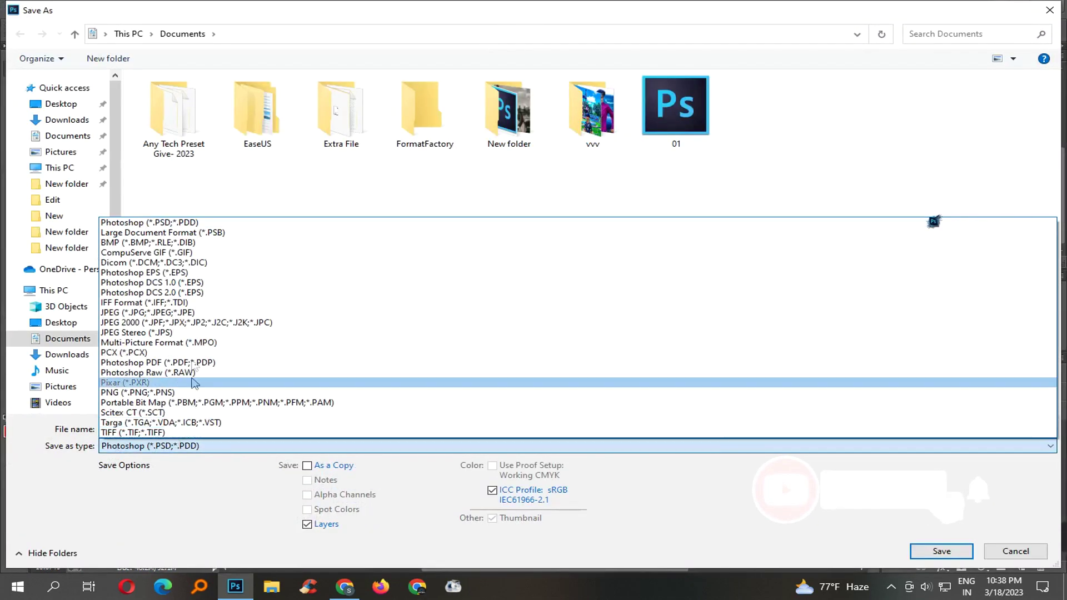
{"action": "left_click", "coordinate": [167, 312]}
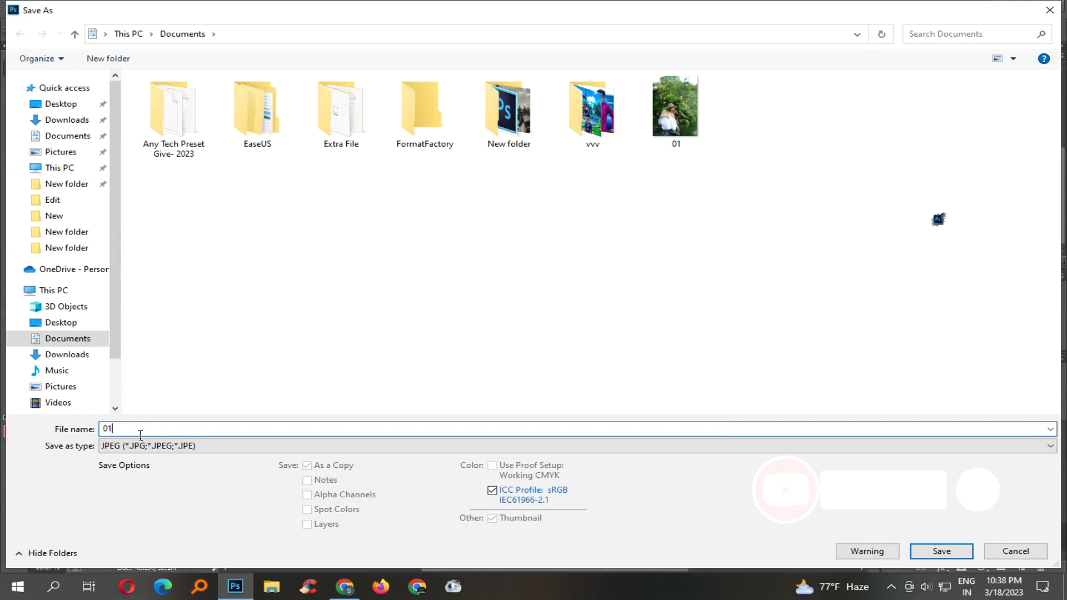
{"action": "key", "text": "Return"}
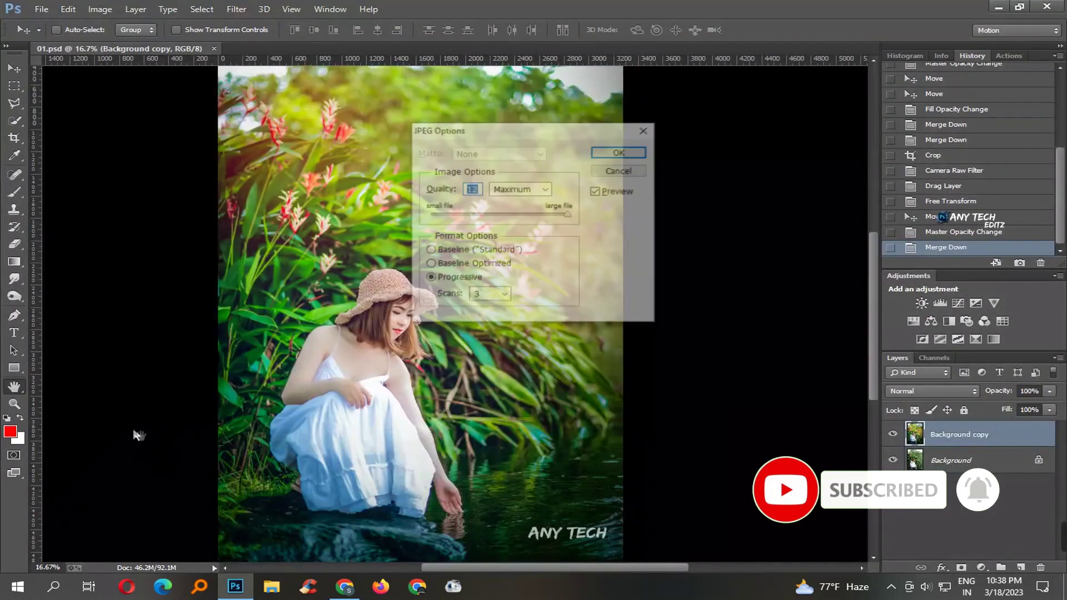
{"action": "key", "text": "Return"}
{"action": "key", "text": "v"}
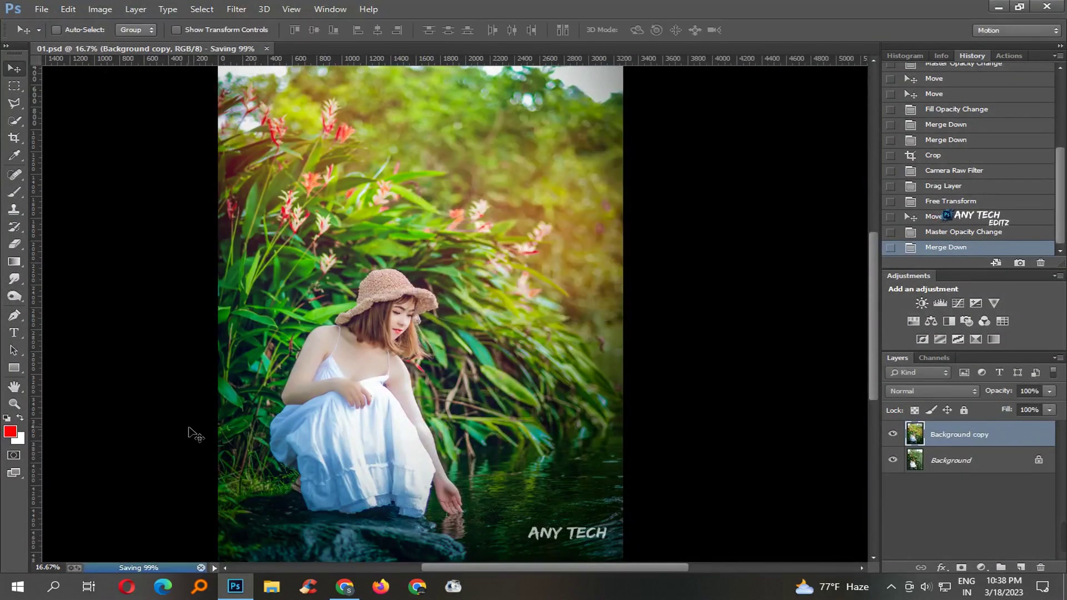
{"action": "key", "text": "ctrl+minus"}
{"action": "key", "text": "ctrl+minus"}
{"action": "key", "text": "ctrl+plus"}
{"action": "key", "text": "ctrl+plus"}
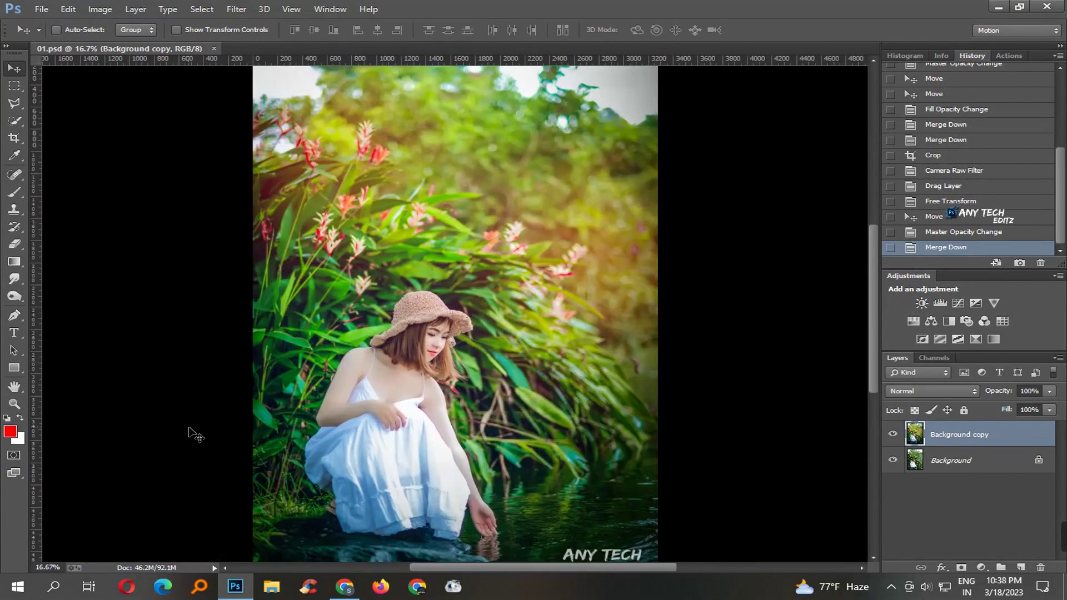